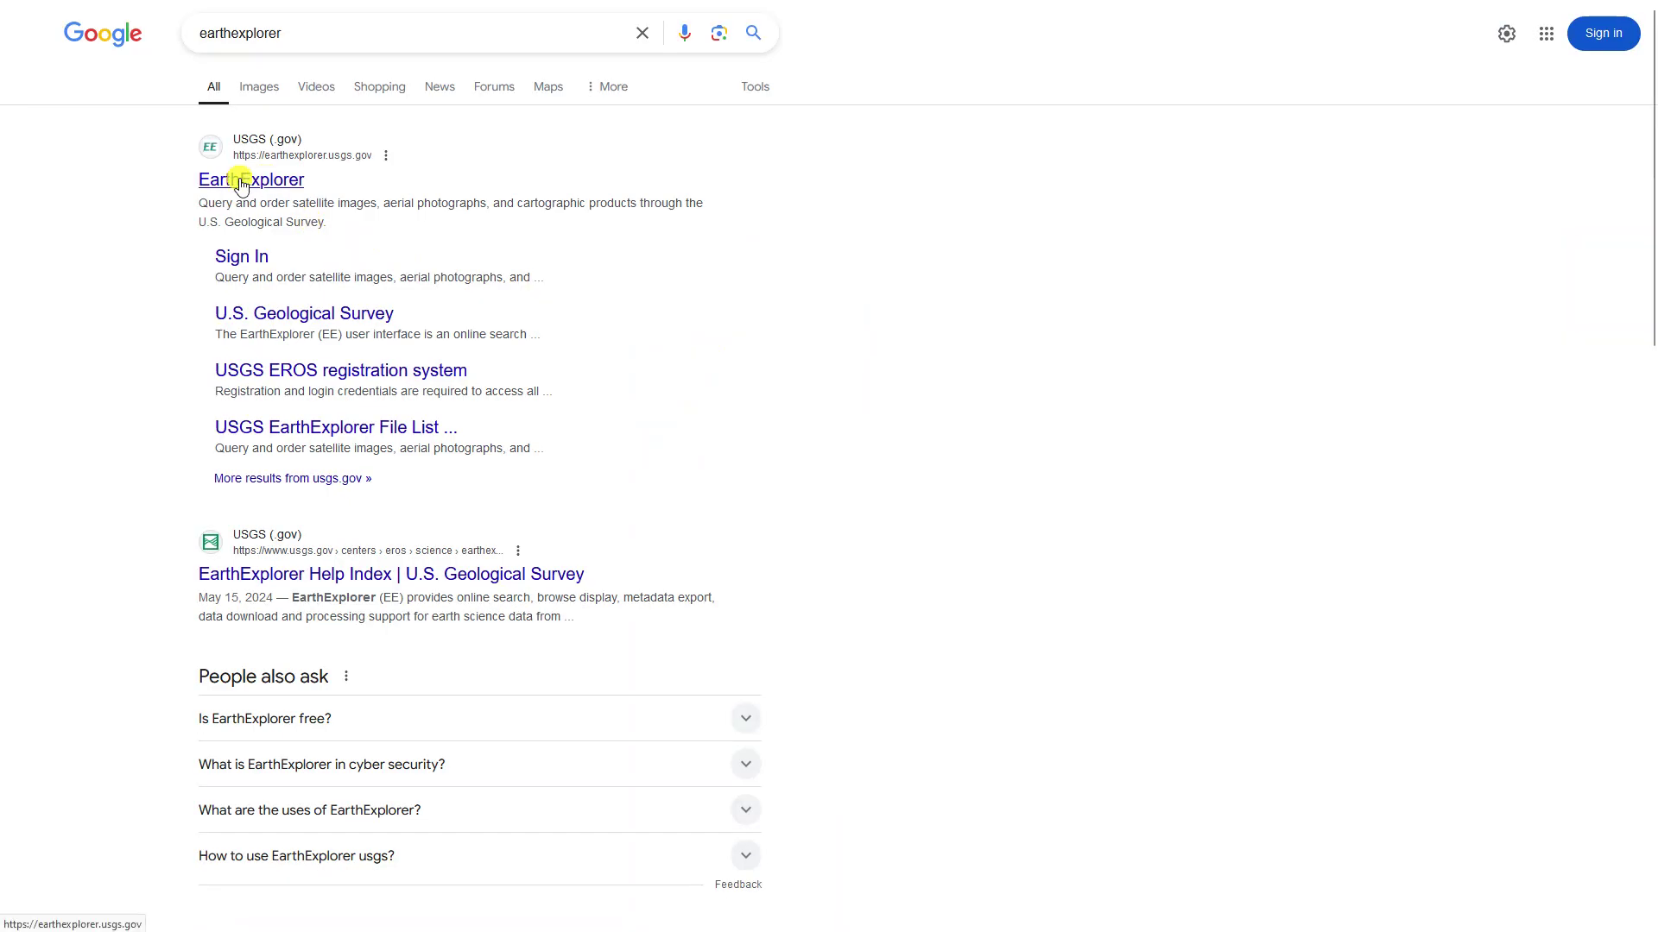
Step: Open USGS EarthExplorer (earthexplorer.usgs.gov) from the Google results
{"action": "left_click", "coordinate": [244, 183]}
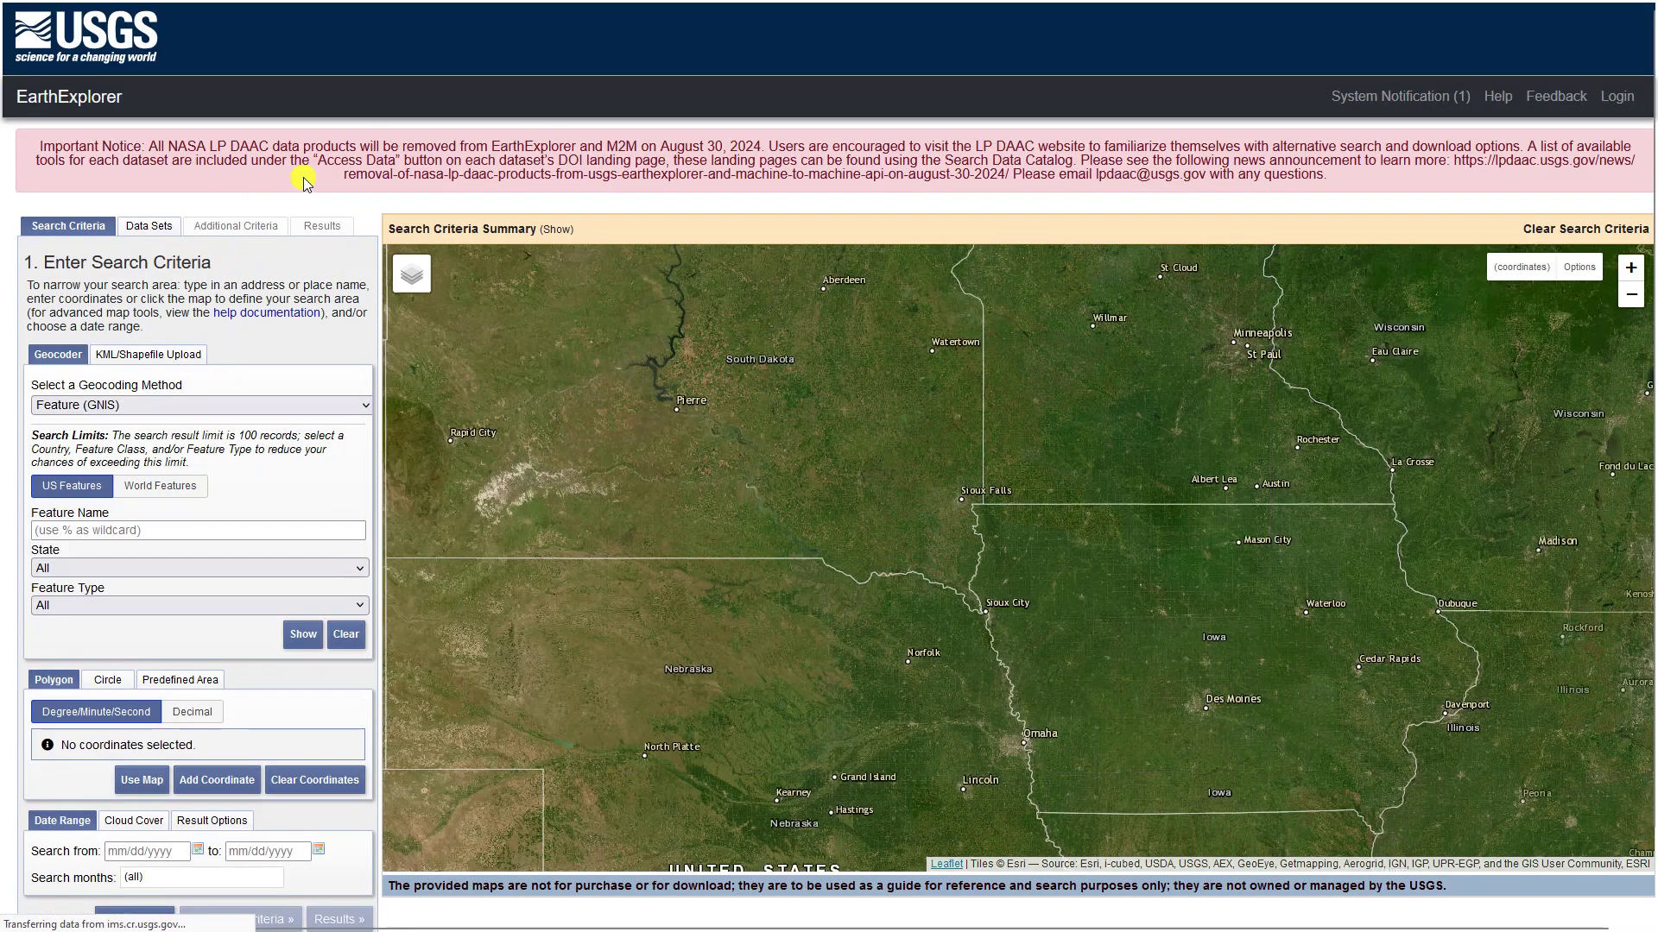
{"action": "left_click", "coordinate": [110, 454]}
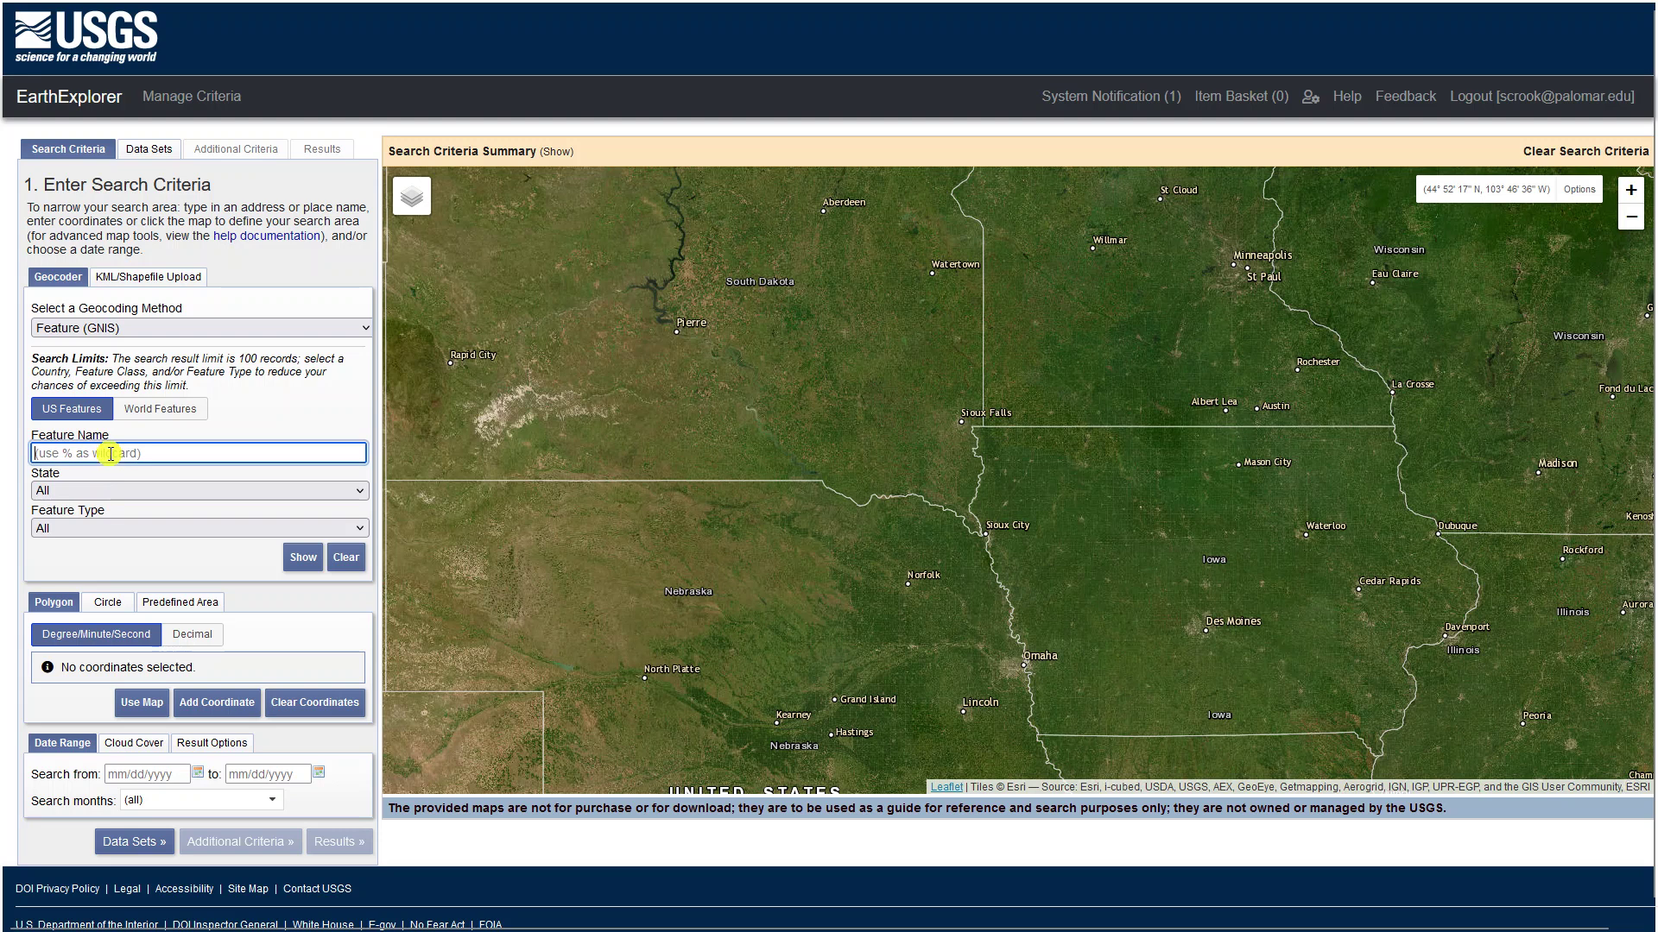
Step: Find the 'palomar college' feature and use that map view as the search area
{"action": "type", "text": "palomar college"}
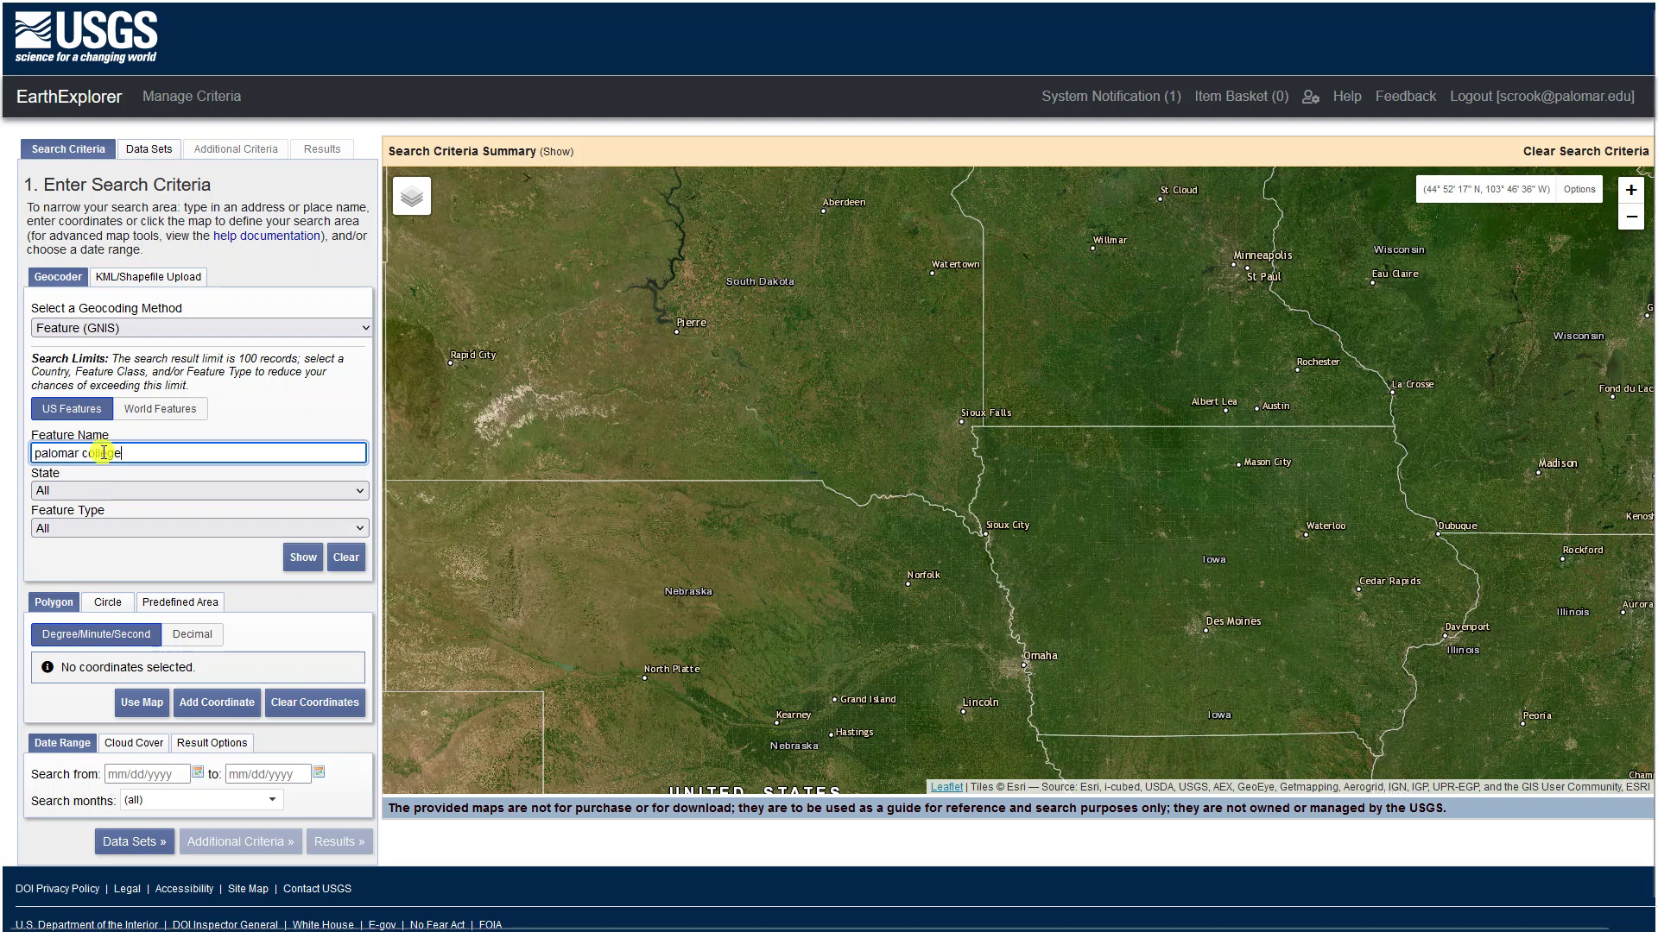
{"action": "left_click", "coordinate": [290, 552]}
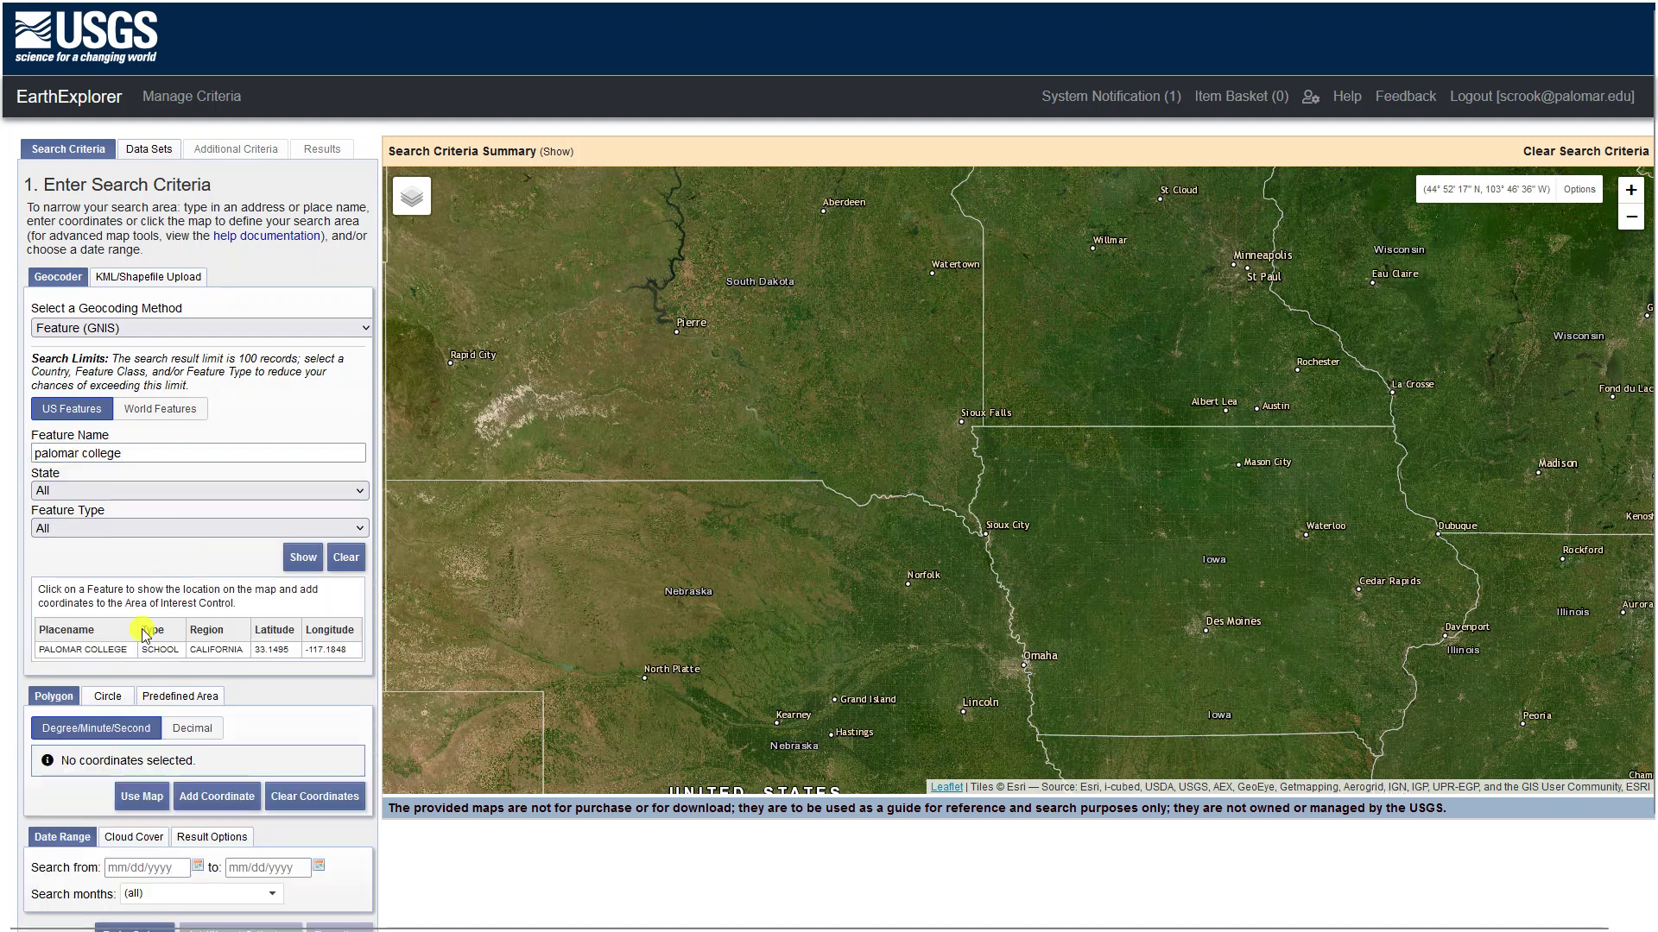
{"action": "left_click", "coordinate": [102, 651]}
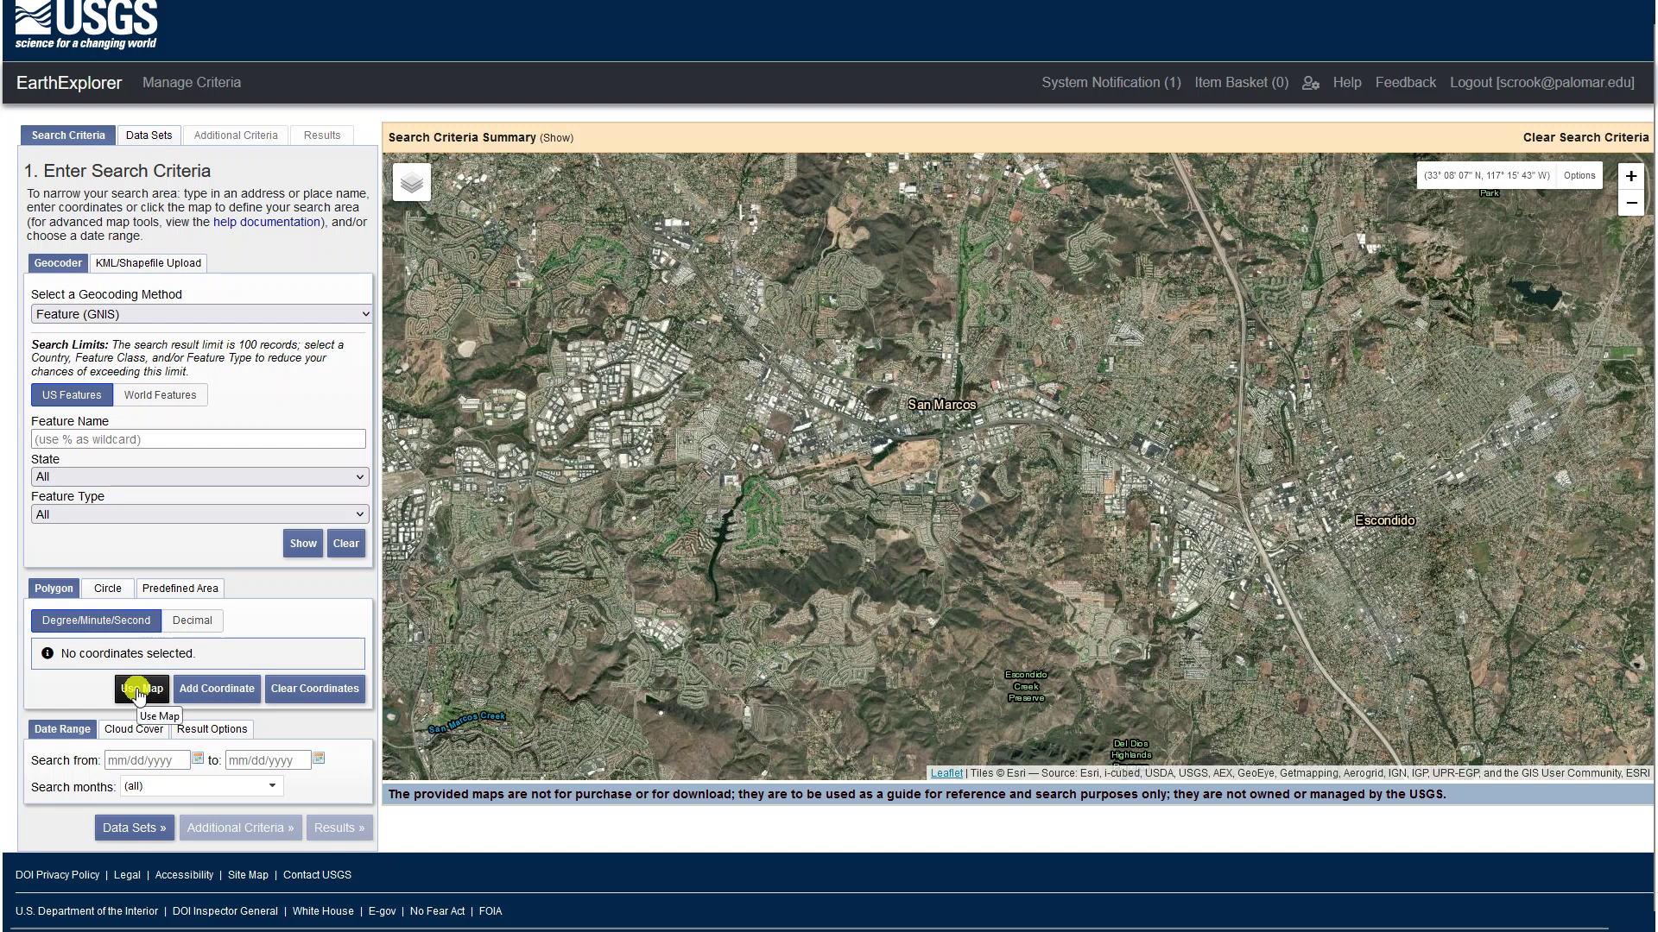
{"action": "left_click", "coordinate": [138, 691]}
Step: Limit the cloud cover filter to 0–10%
{"action": "scroll", "coordinate": [787, 451], "scroll_direction": "down", "scroll_amount": 2}
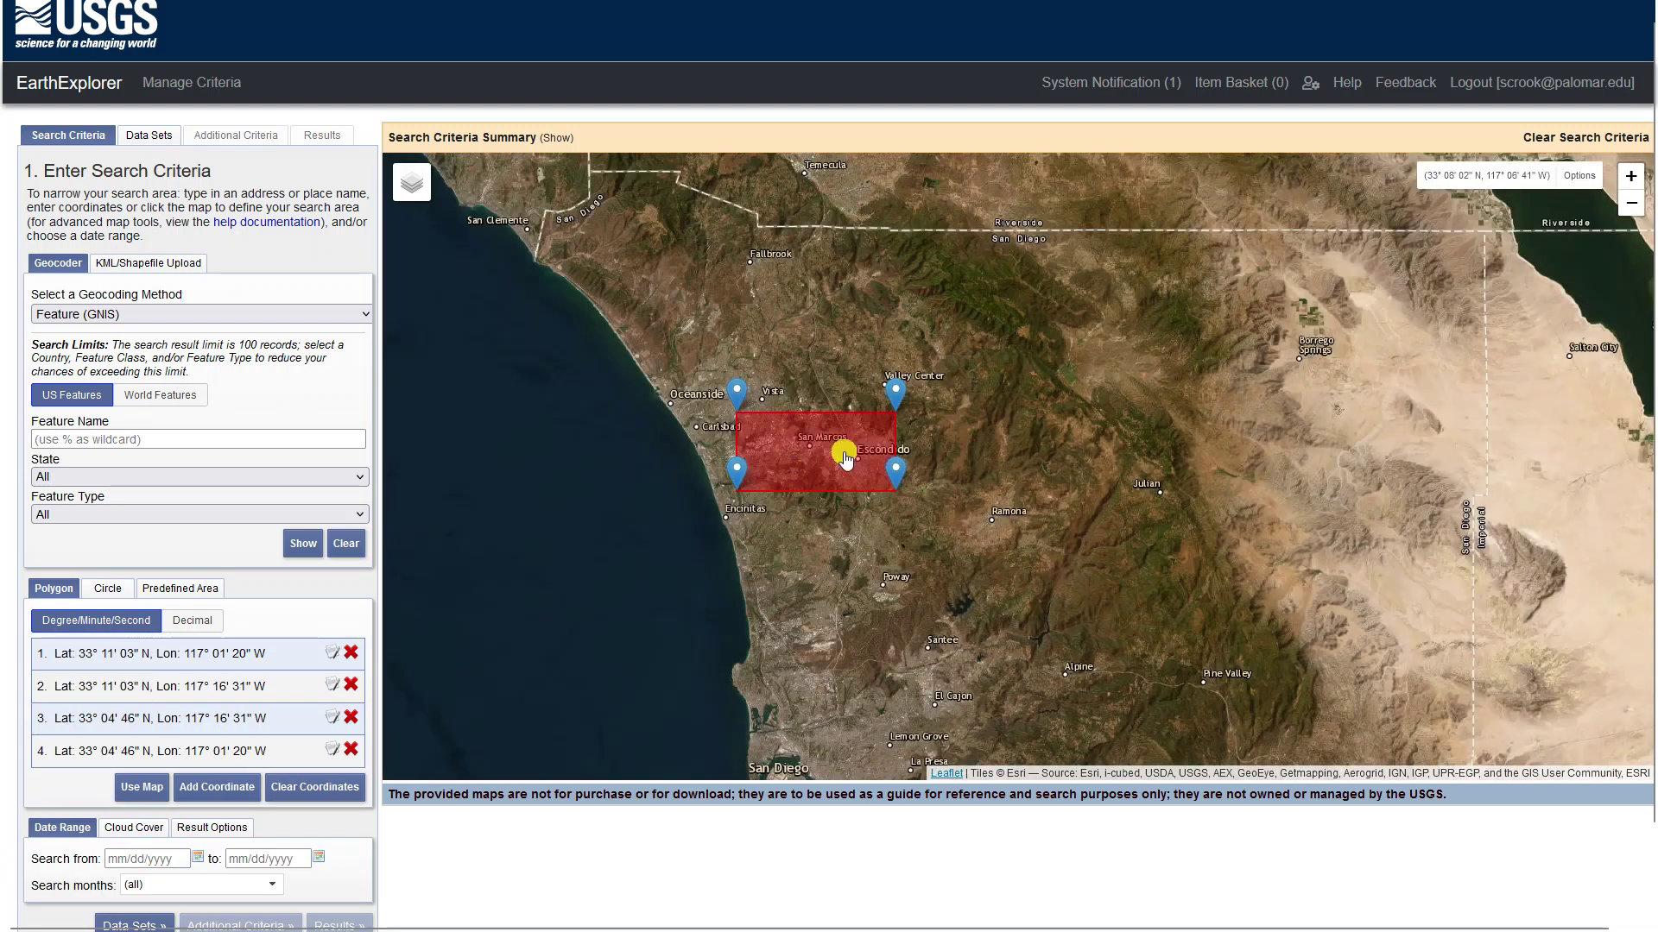
{"action": "scroll", "coordinate": [155, 762], "scroll_direction": "down", "scroll_amount": 1}
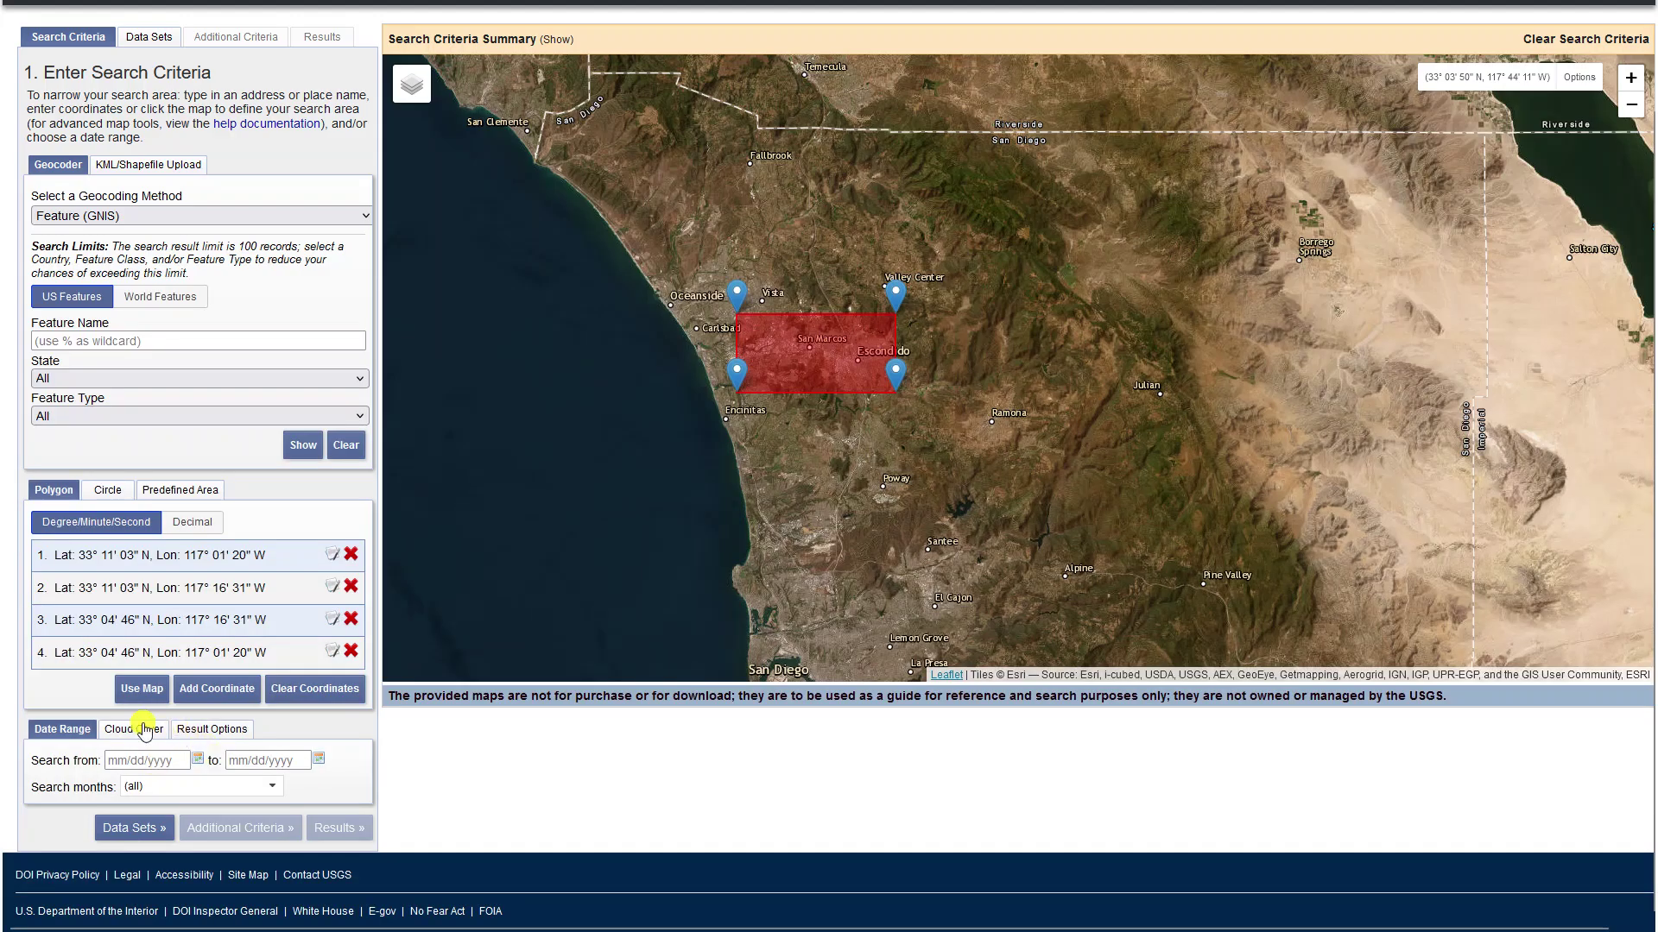
{"action": "left_click", "coordinate": [136, 730]}
{"action": "scroll", "coordinate": [345, 734], "scroll_direction": "down", "scroll_amount": 1}
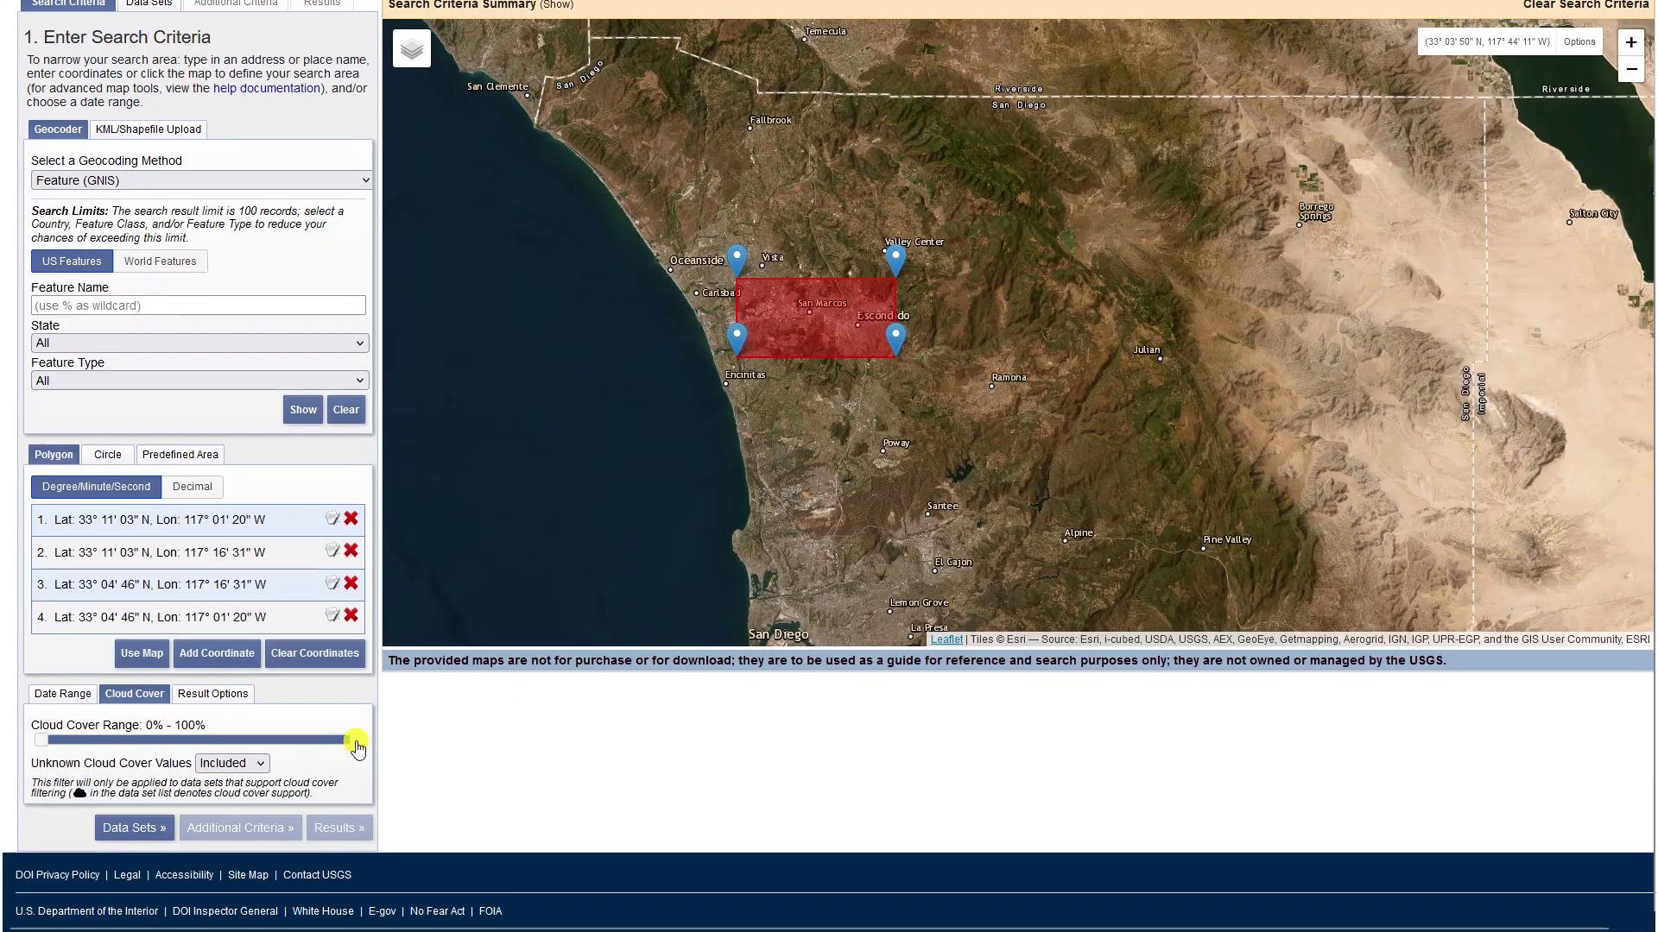
{"action": "left_click_drag", "start_coordinate": [358, 741], "coordinate": [82, 750]}
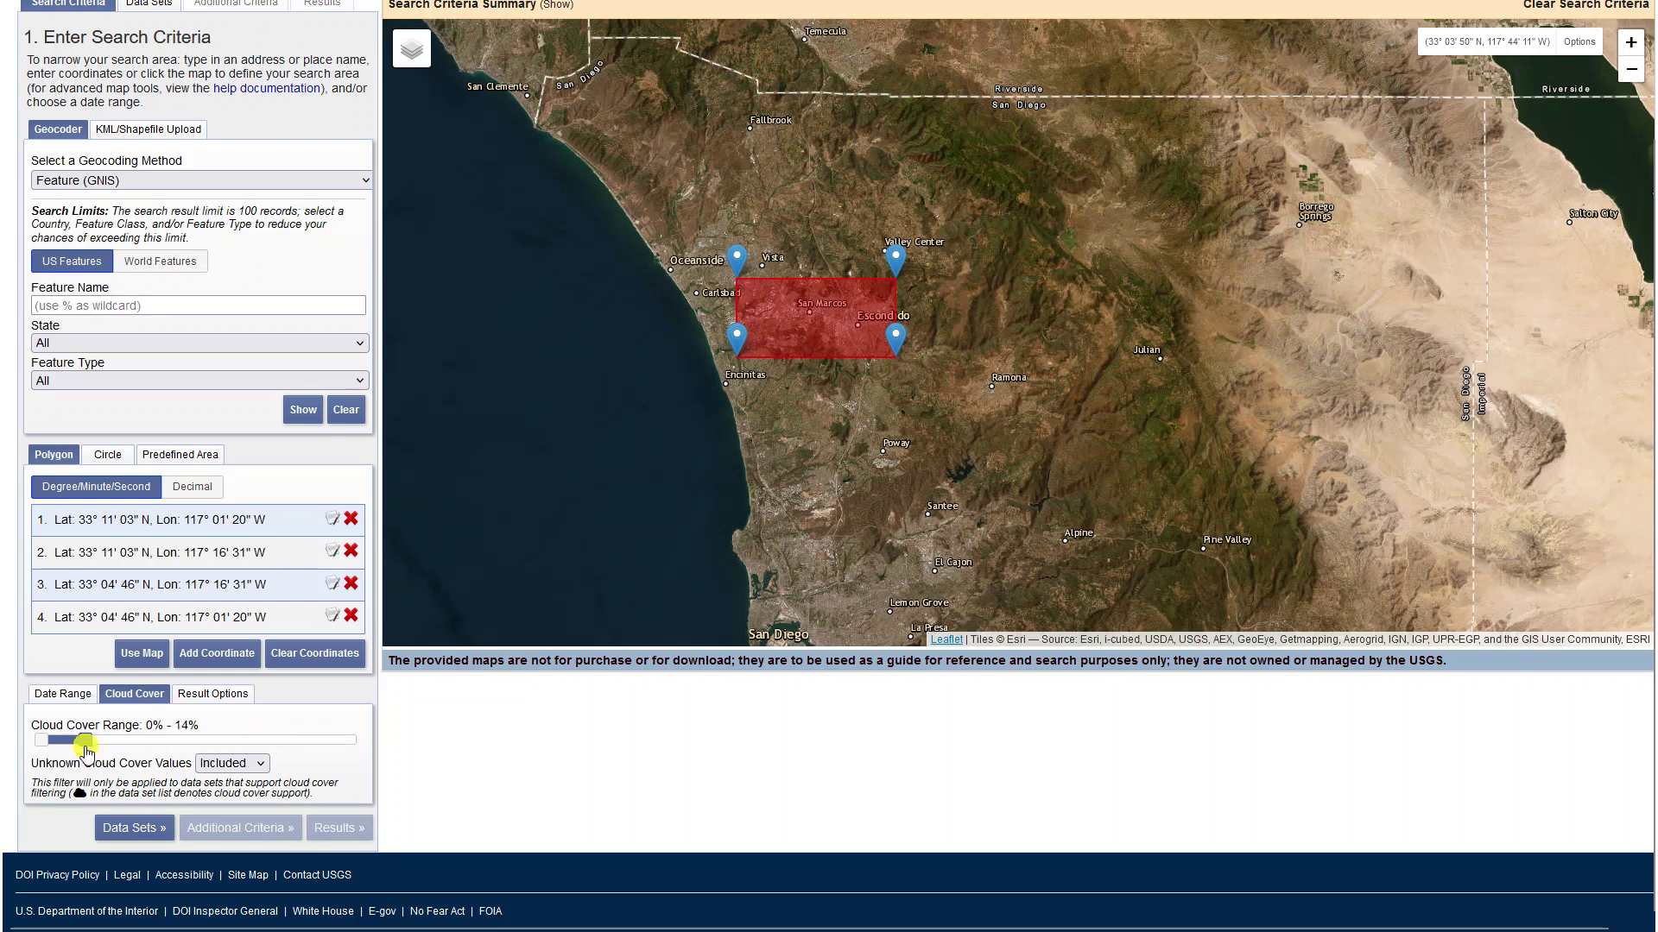
{"action": "left_click", "coordinate": [134, 827]}
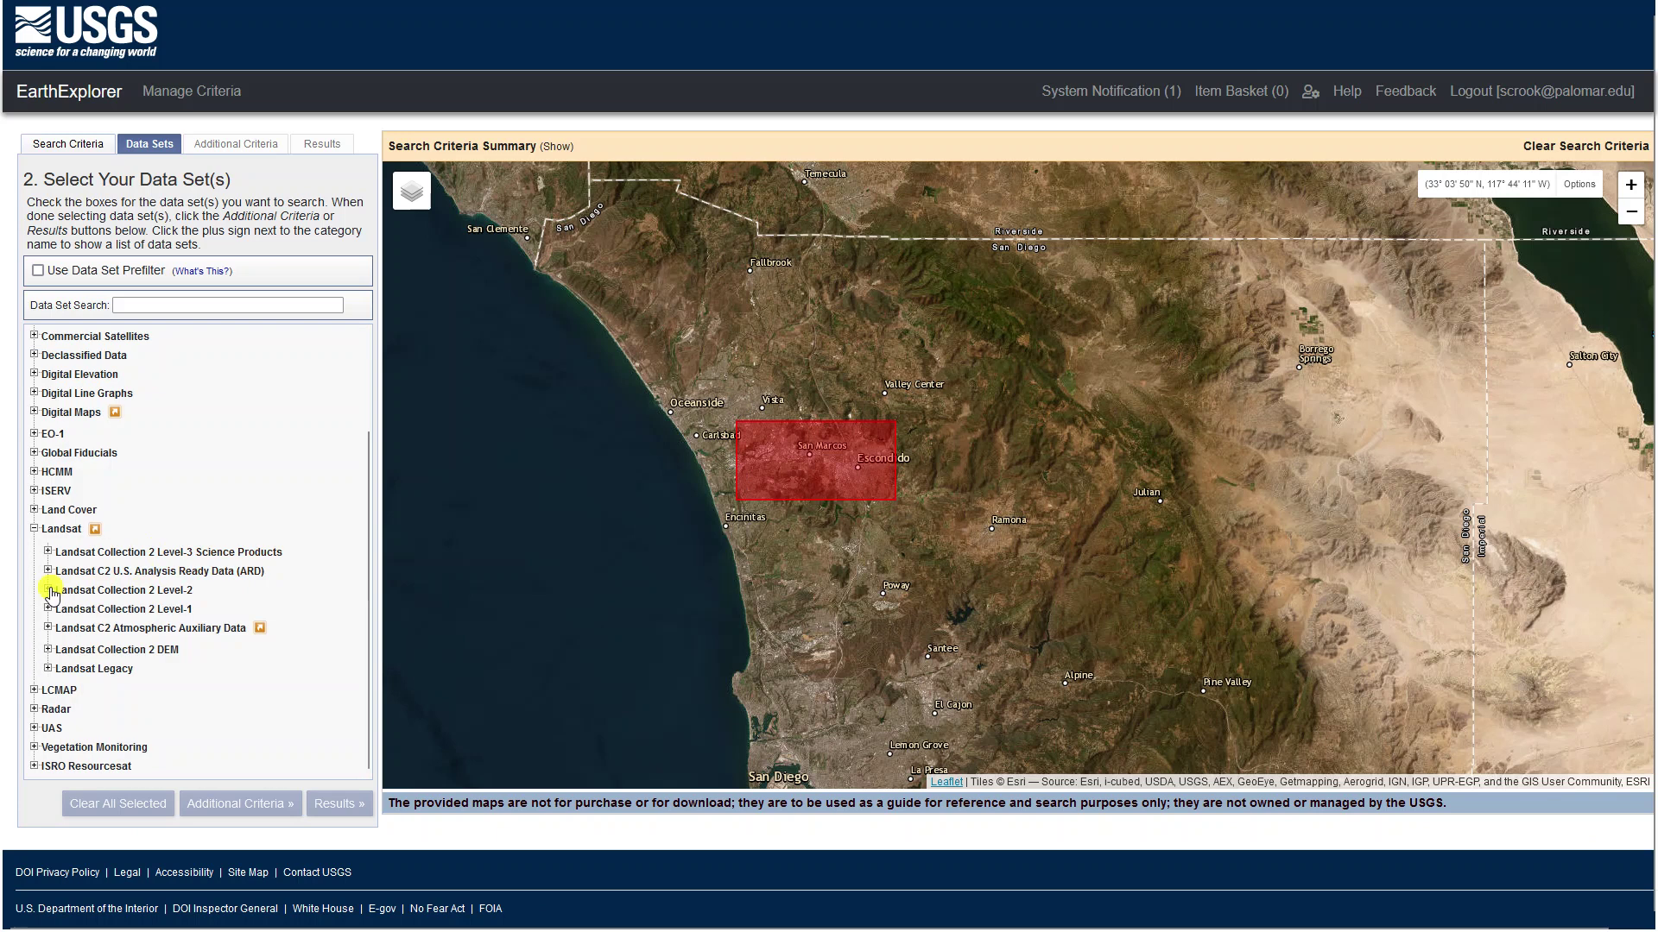
Step: Check Landsat 8-9 OLI/TIRS C2 L2 under Landsat Collection 2 Level-2
{"action": "left_click", "coordinate": [48, 591]}
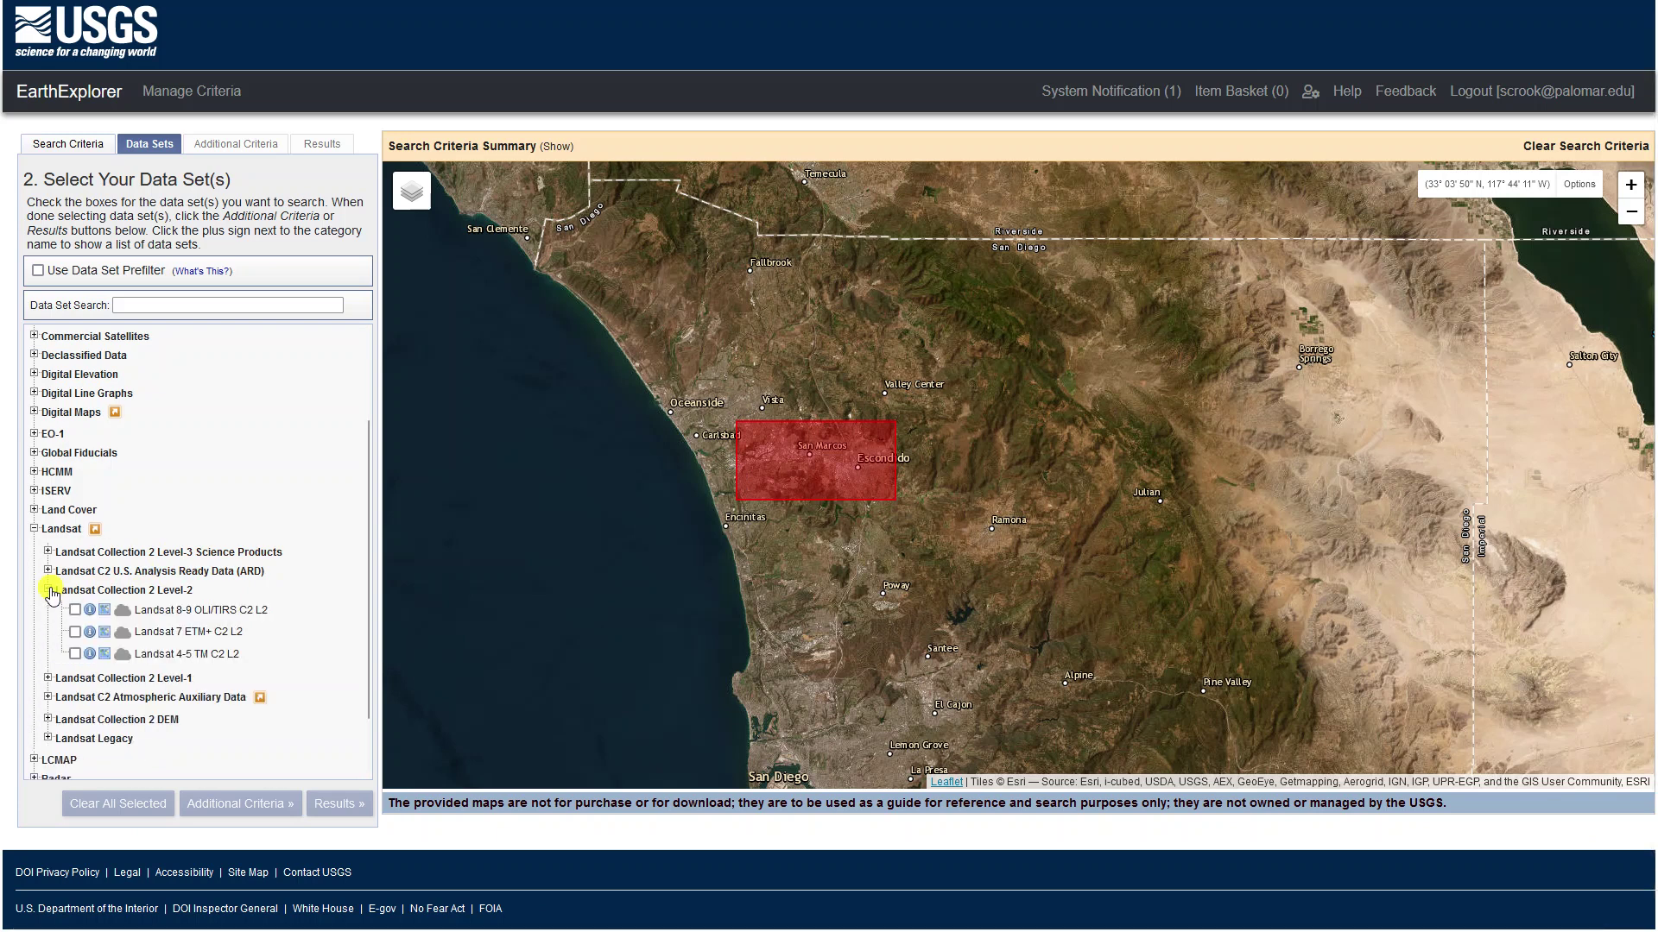
{"action": "scroll", "coordinate": [69, 574], "scroll_direction": "down", "scroll_amount": 1}
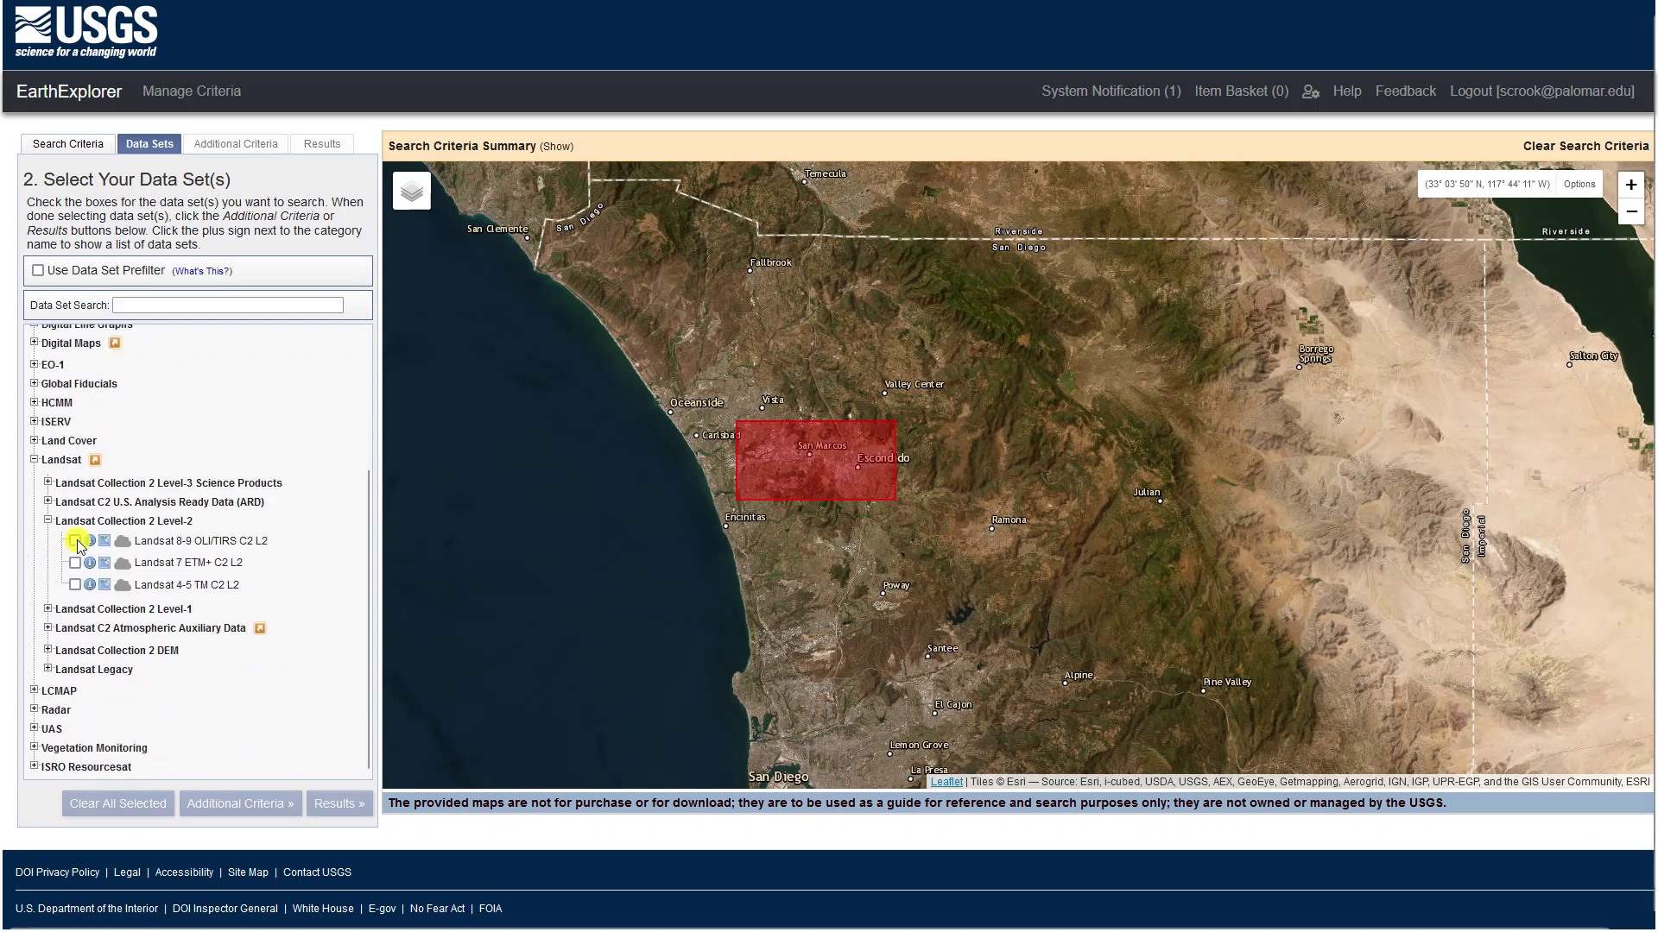
{"action": "left_click", "coordinate": [76, 541]}
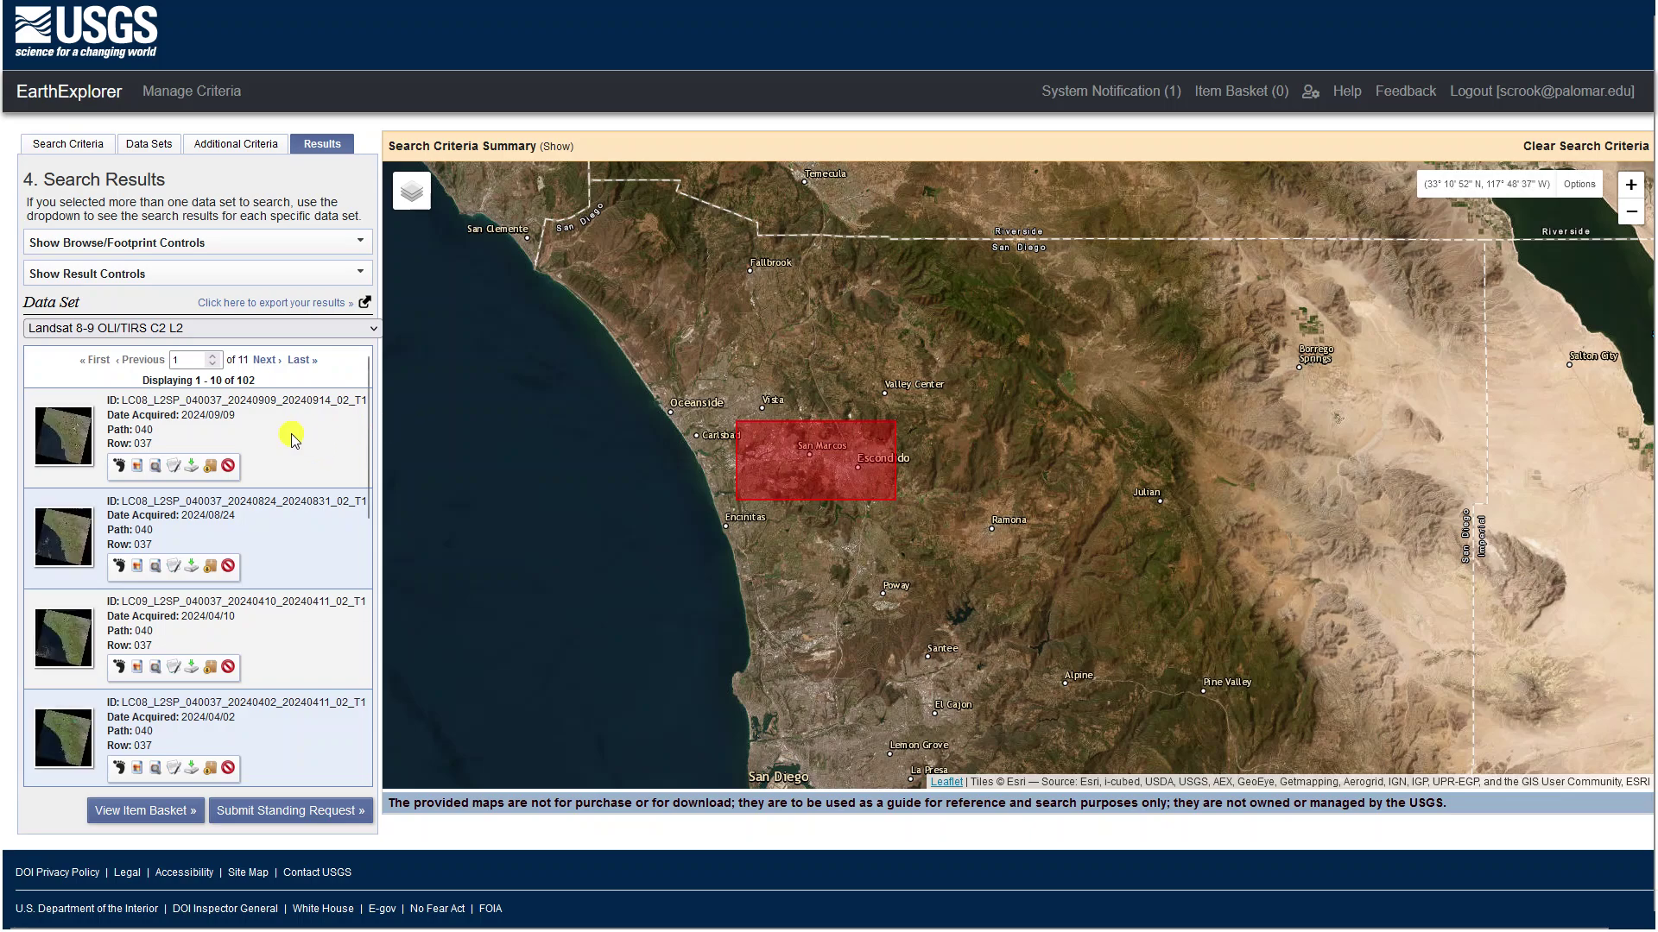
Step: Preview the first scene's footprint, then open download options for the 2024/04/02 scene
{"action": "left_click", "coordinate": [136, 467]}
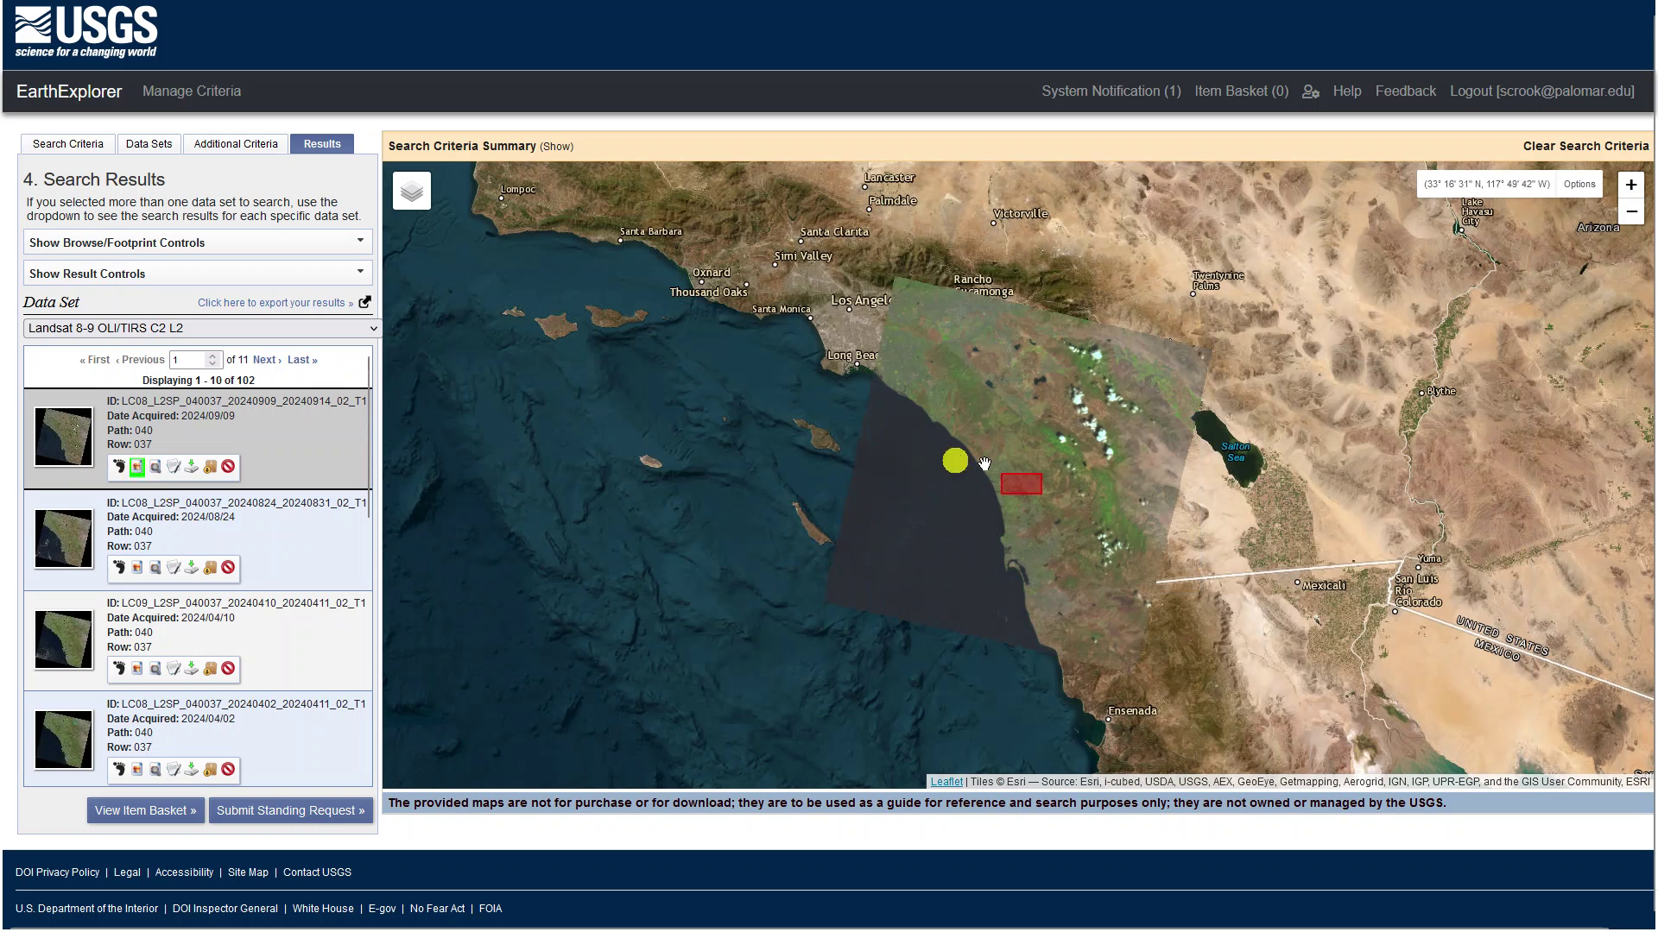
{"action": "scroll", "coordinate": [1015, 468], "scroll_direction": "up", "scroll_amount": 3}
{"action": "scroll", "coordinate": [1198, 478], "scroll_direction": "down", "scroll_amount": 3}
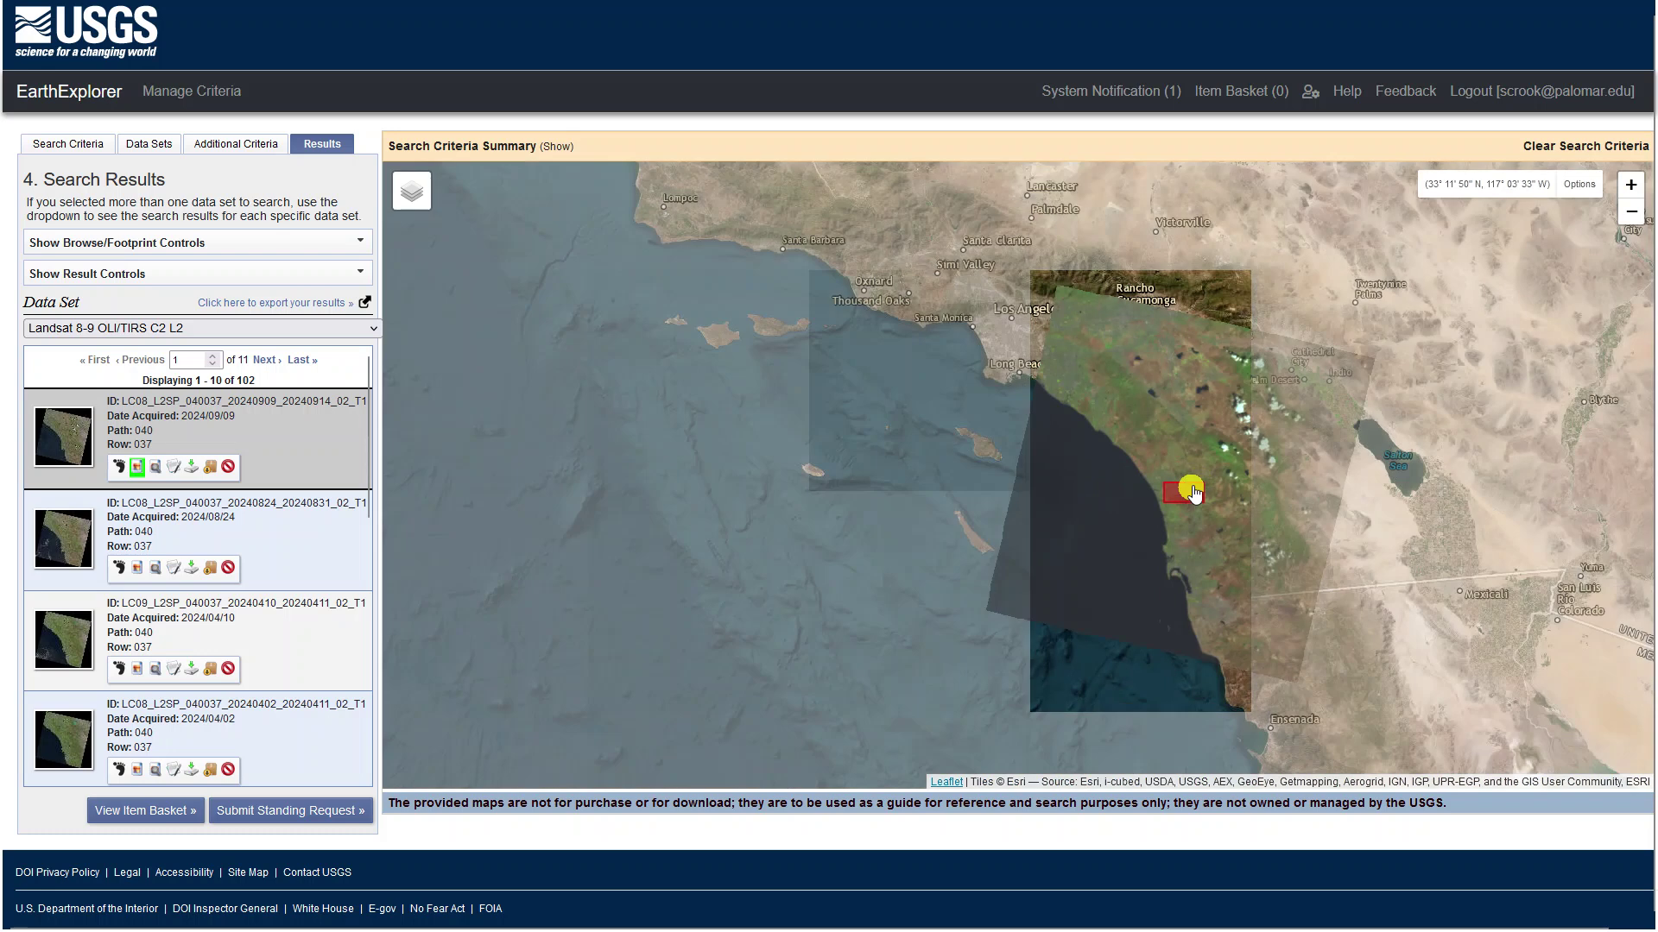
{"action": "scroll", "coordinate": [1260, 471], "scroll_direction": "up", "scroll_amount": 2}
{"action": "scroll", "coordinate": [1260, 470], "scroll_direction": "down", "scroll_amount": 2}
{"action": "scroll", "coordinate": [130, 529], "scroll_direction": "down", "scroll_amount": 3}
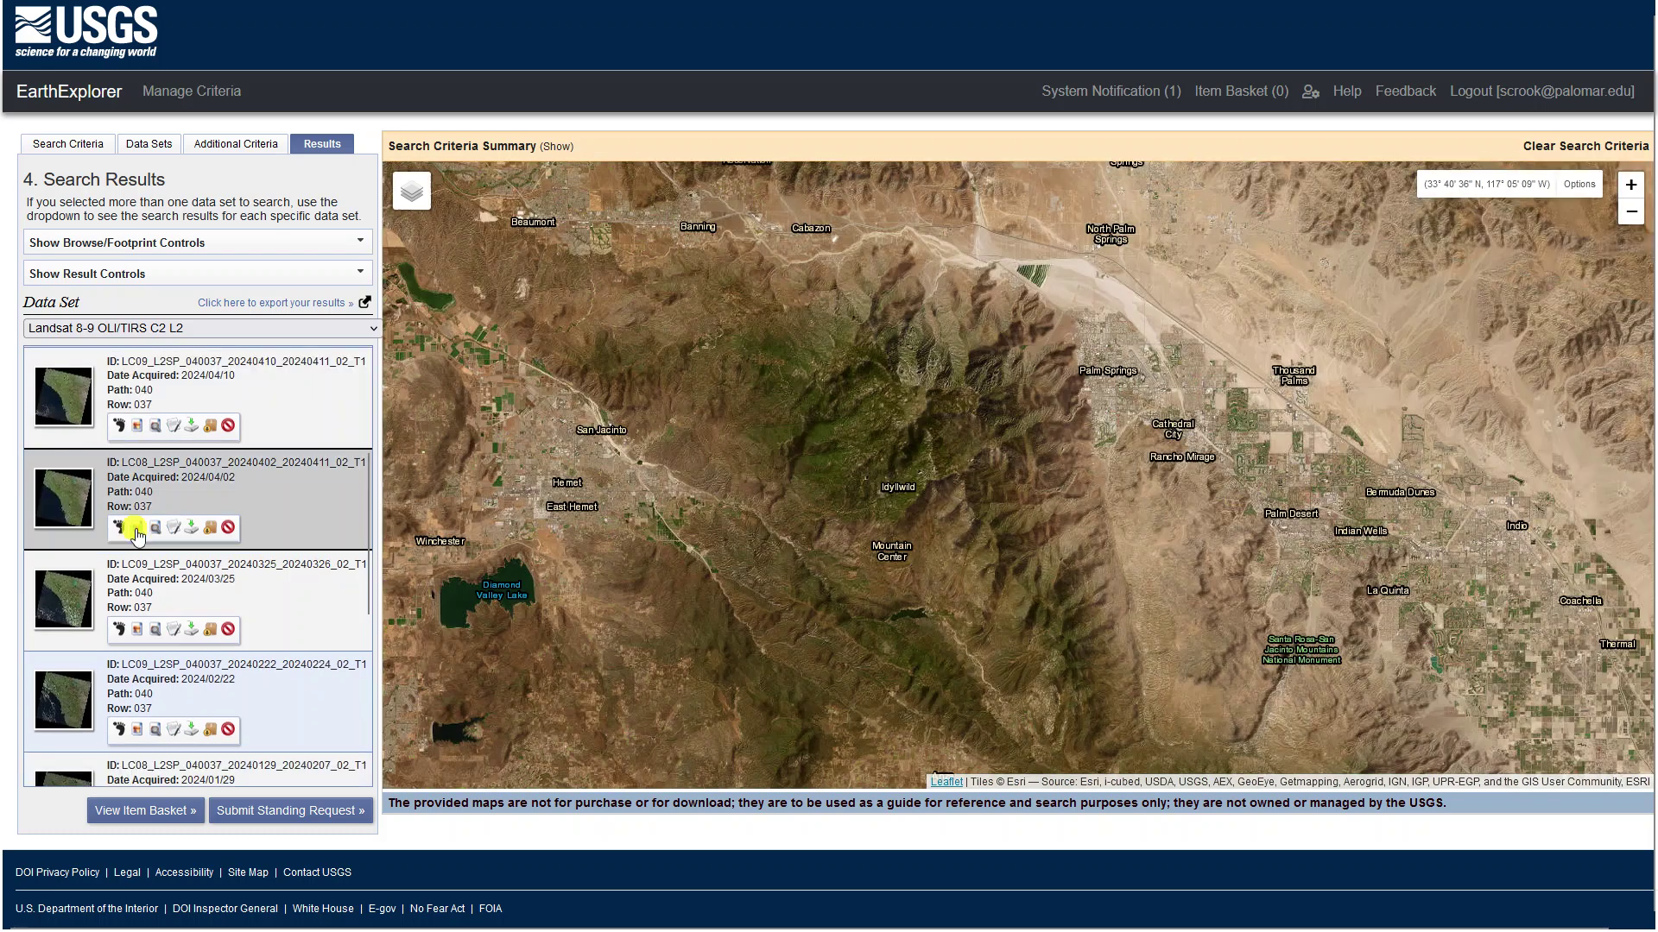
{"action": "left_click", "coordinate": [192, 528]}
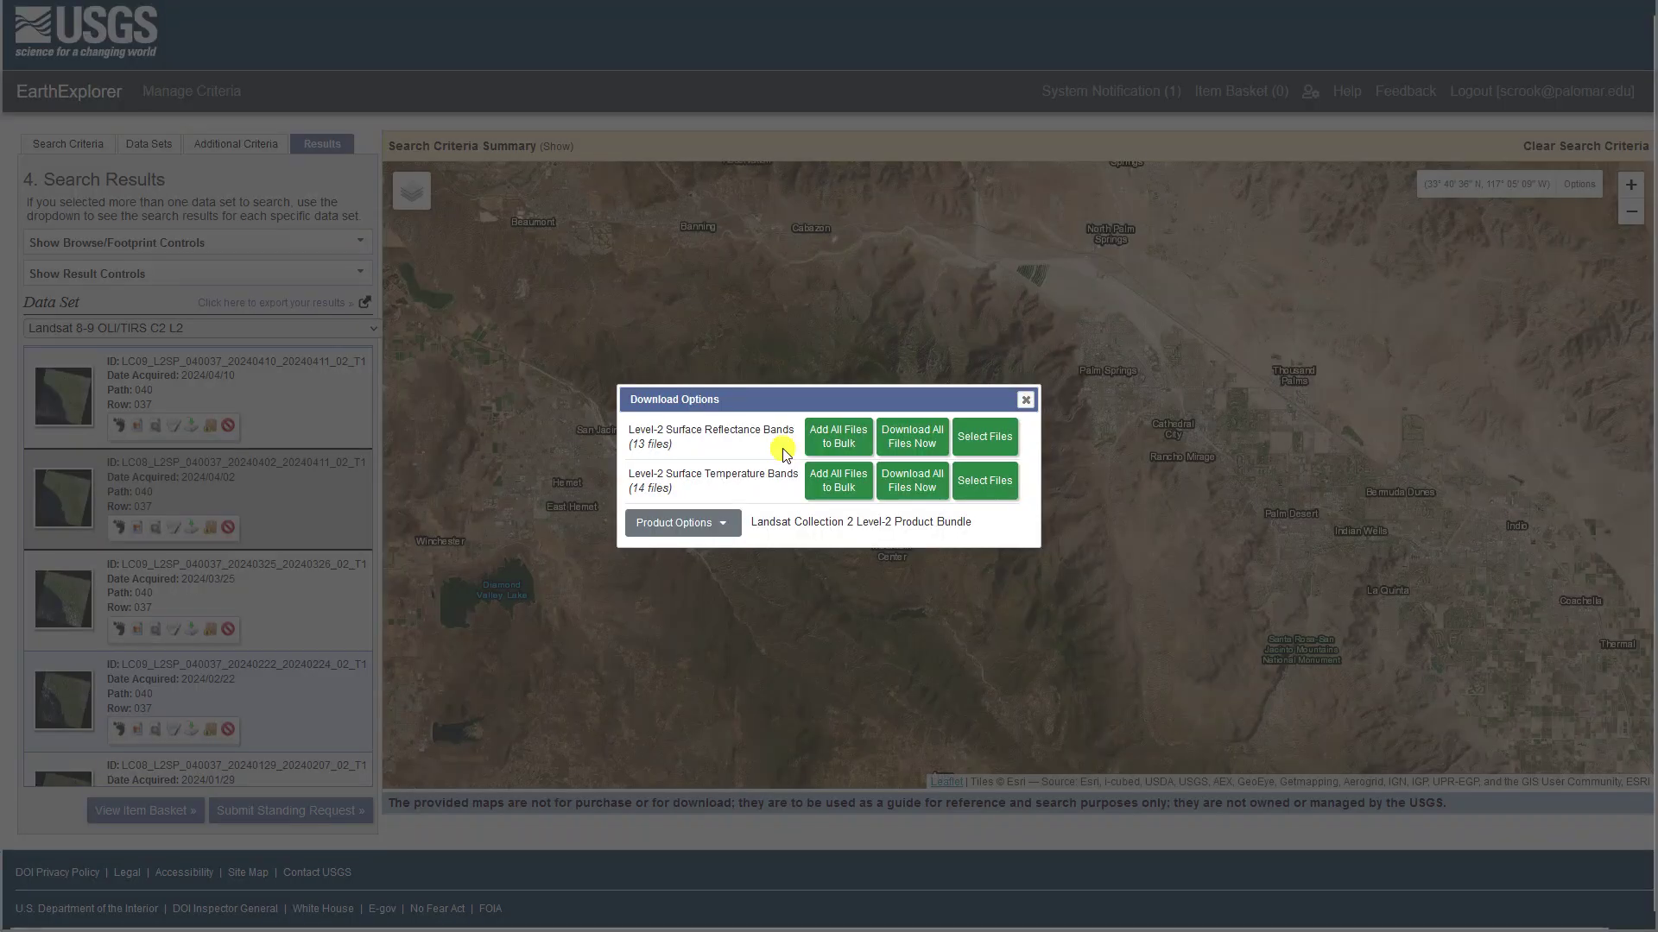
Step: Save the full Level-2 product bundle zip into C:\data\sample\Landsat_demo
{"action": "left_click", "coordinate": [726, 527]}
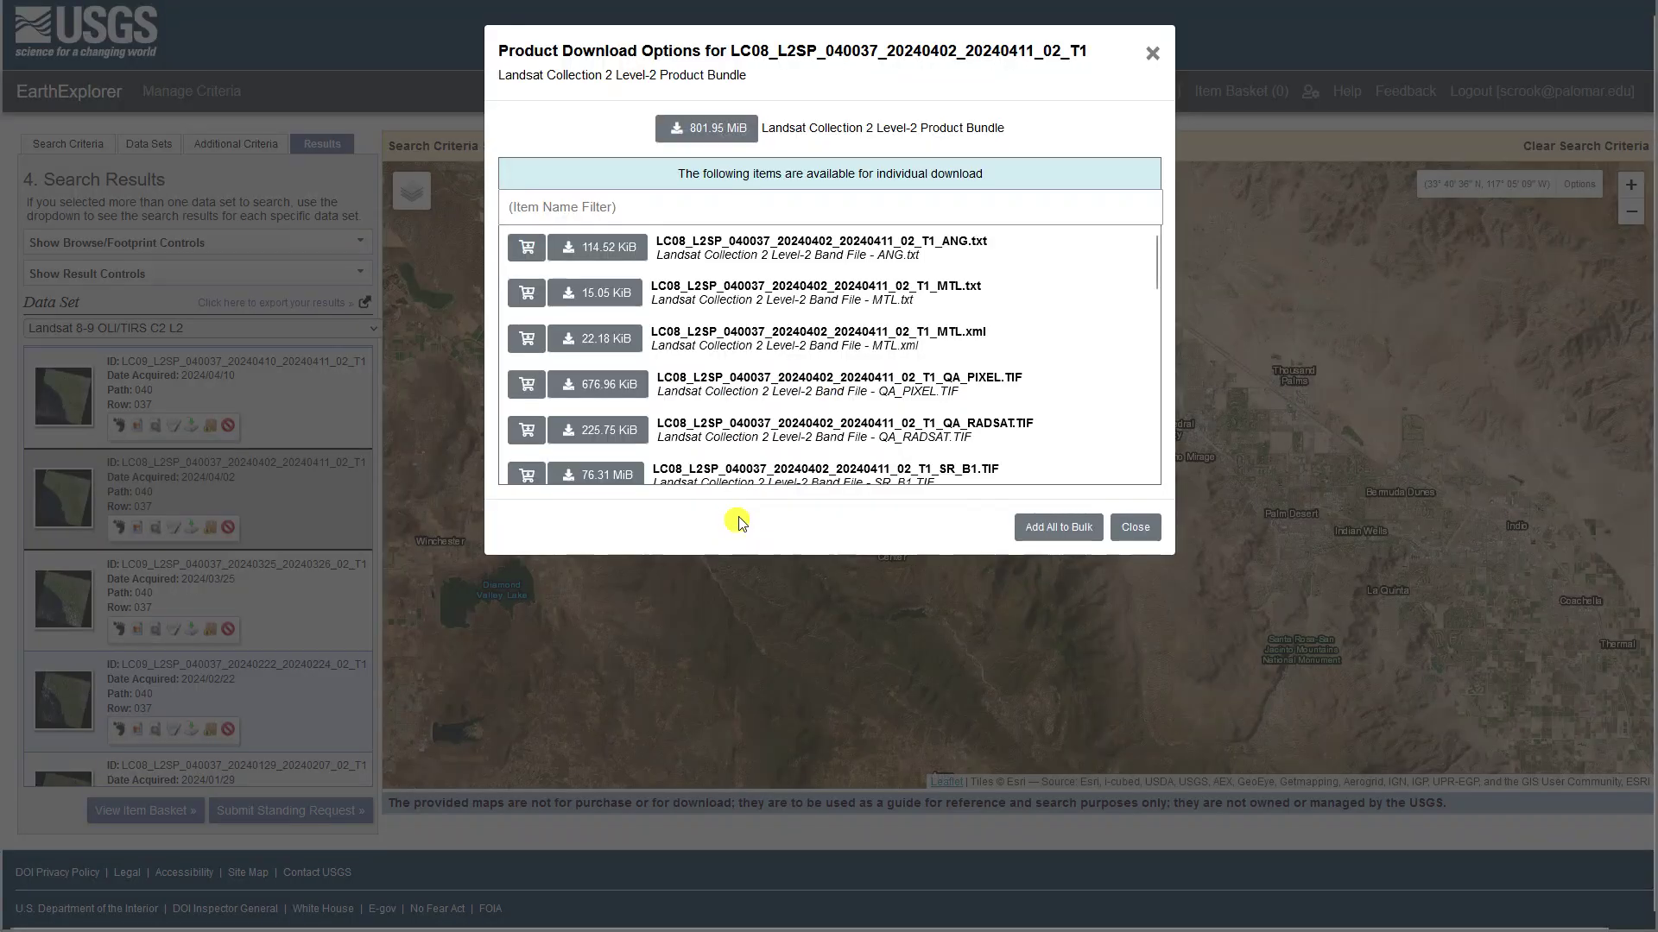
{"action": "left_click", "coordinate": [710, 130]}
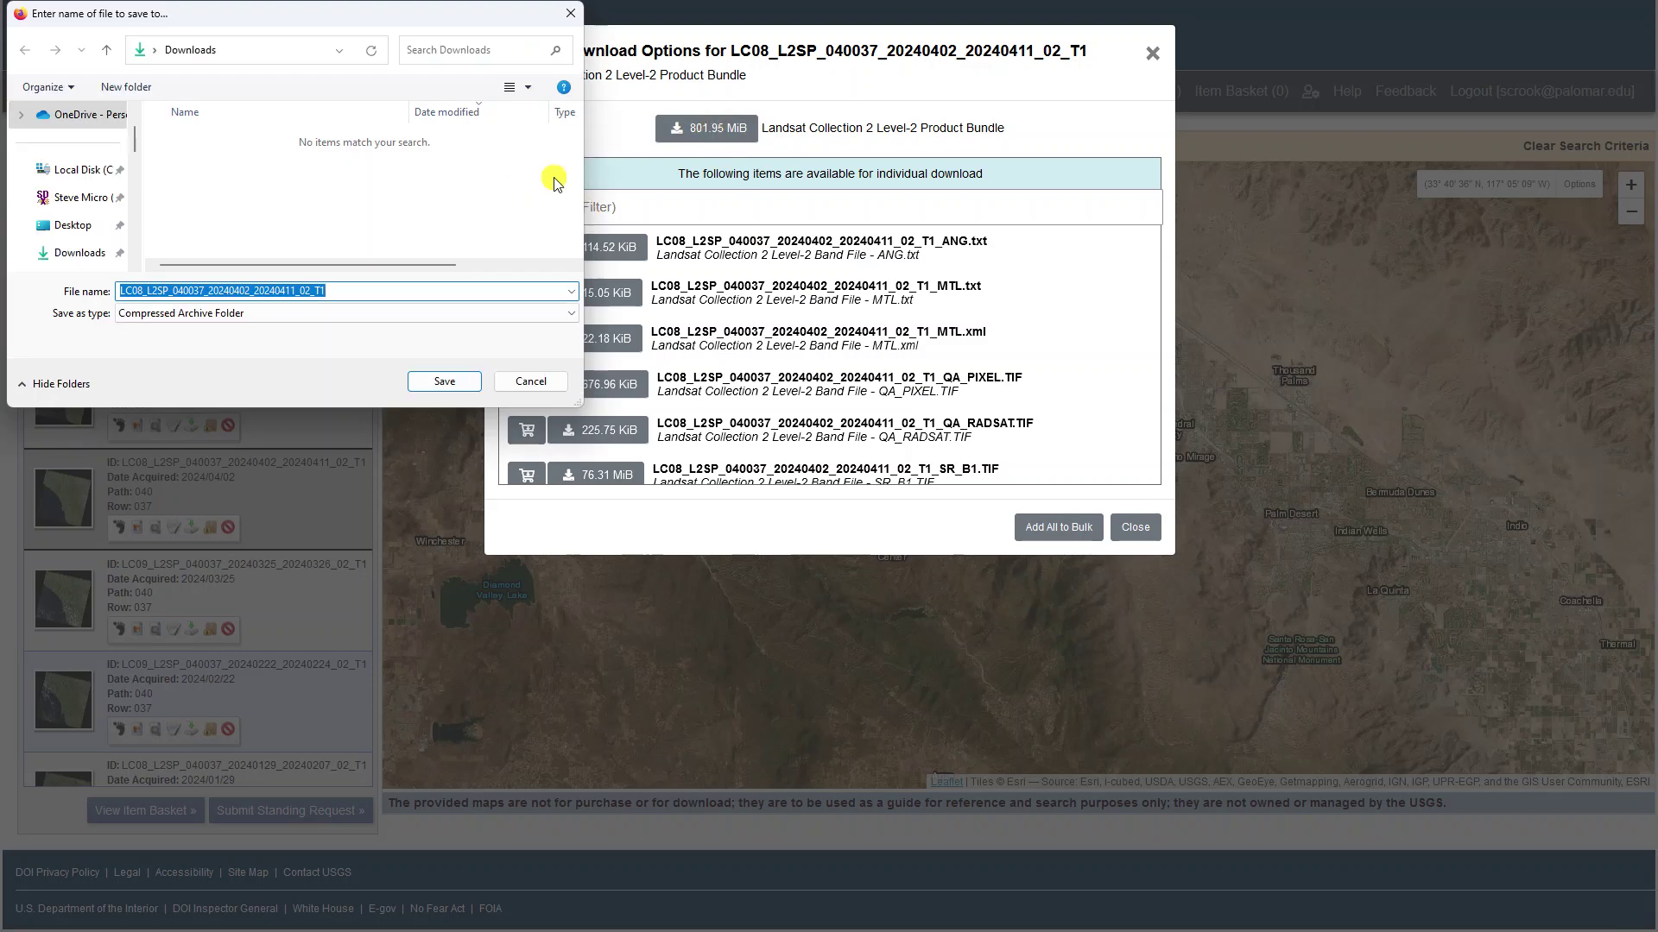
{"action": "left_click_drag", "start_coordinate": [250, 24], "coordinate": [472, 158]}
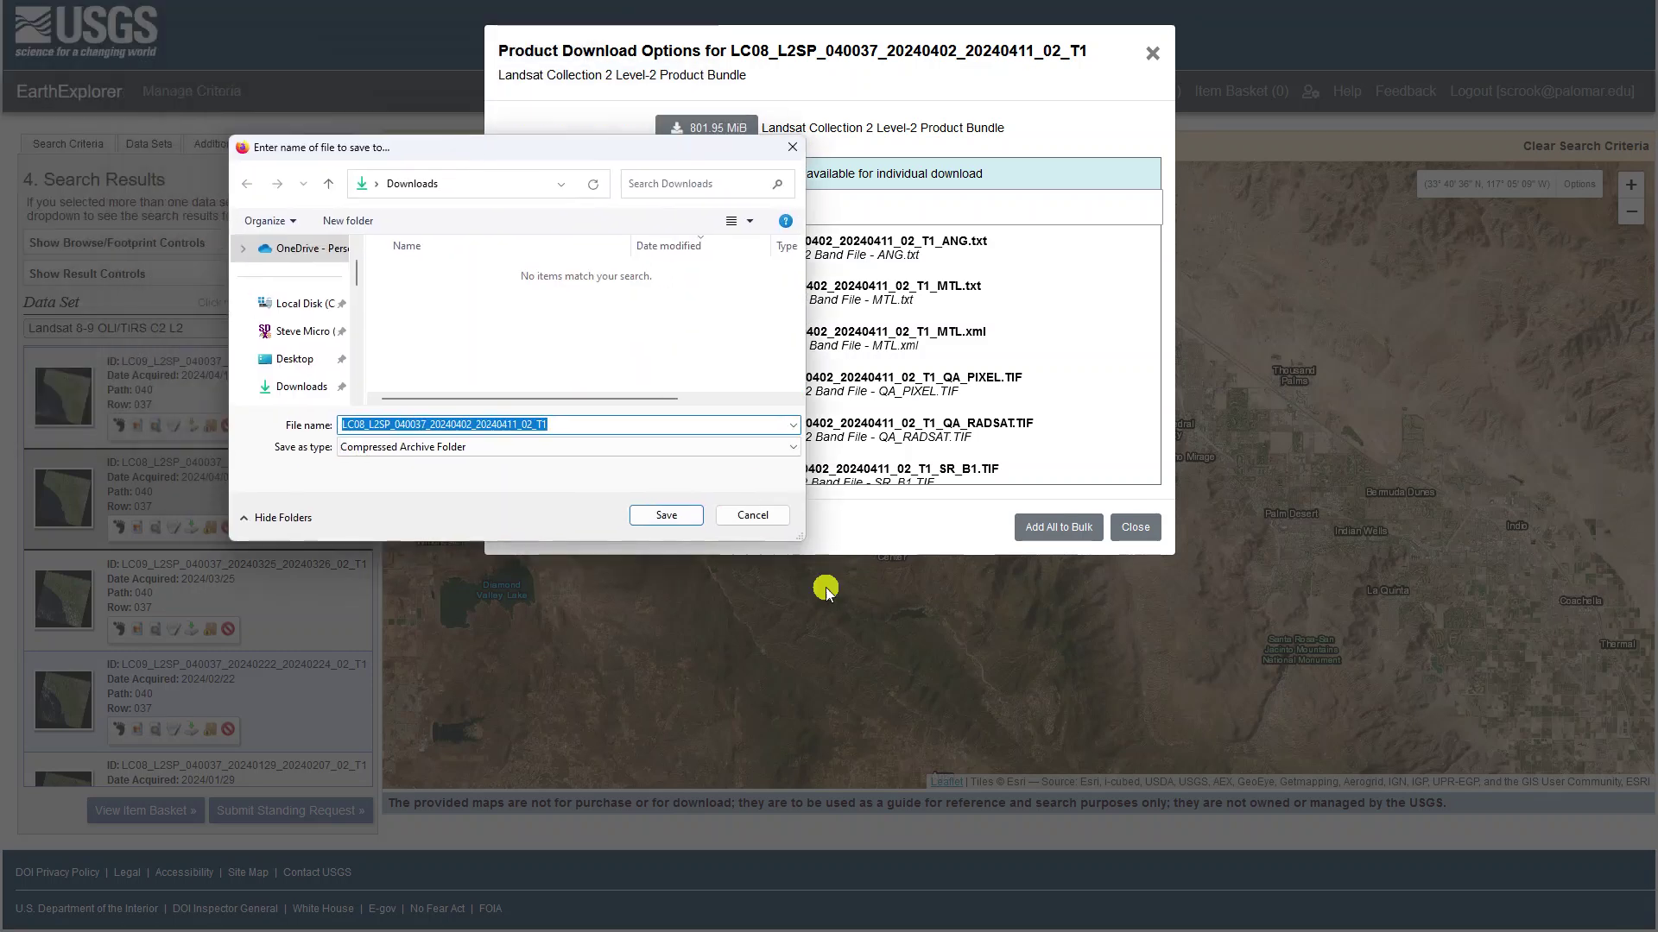
{"action": "left_click_drag", "start_coordinate": [804, 542], "coordinate": [1169, 665]}
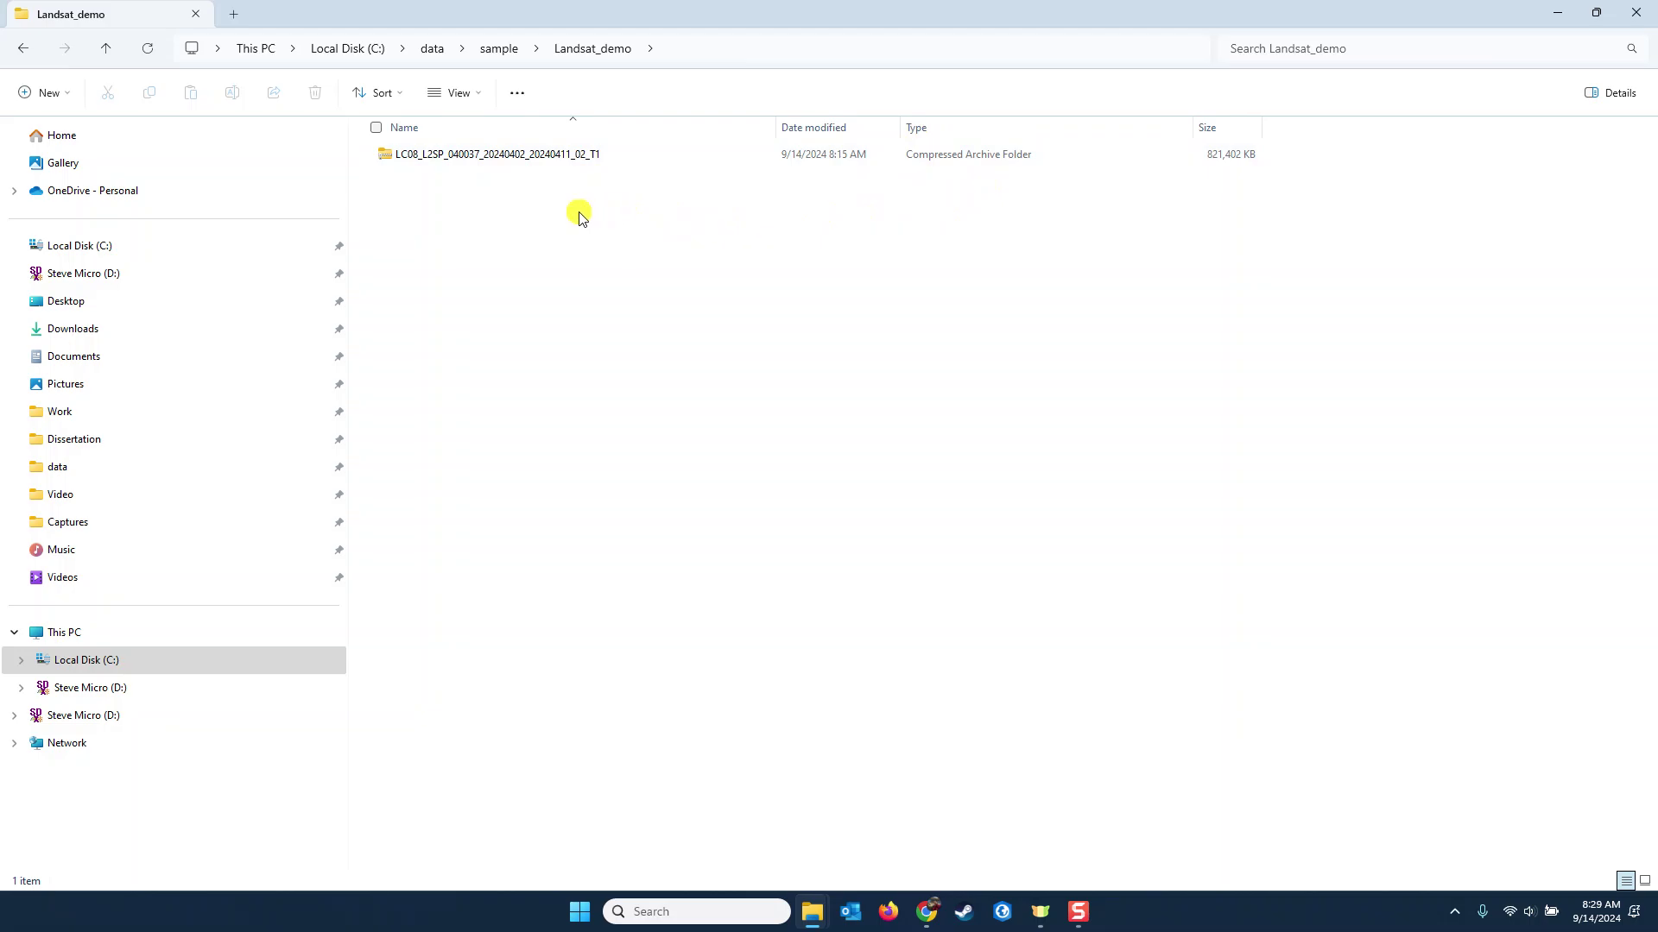
{"action": "left_click", "coordinate": [547, 156]}
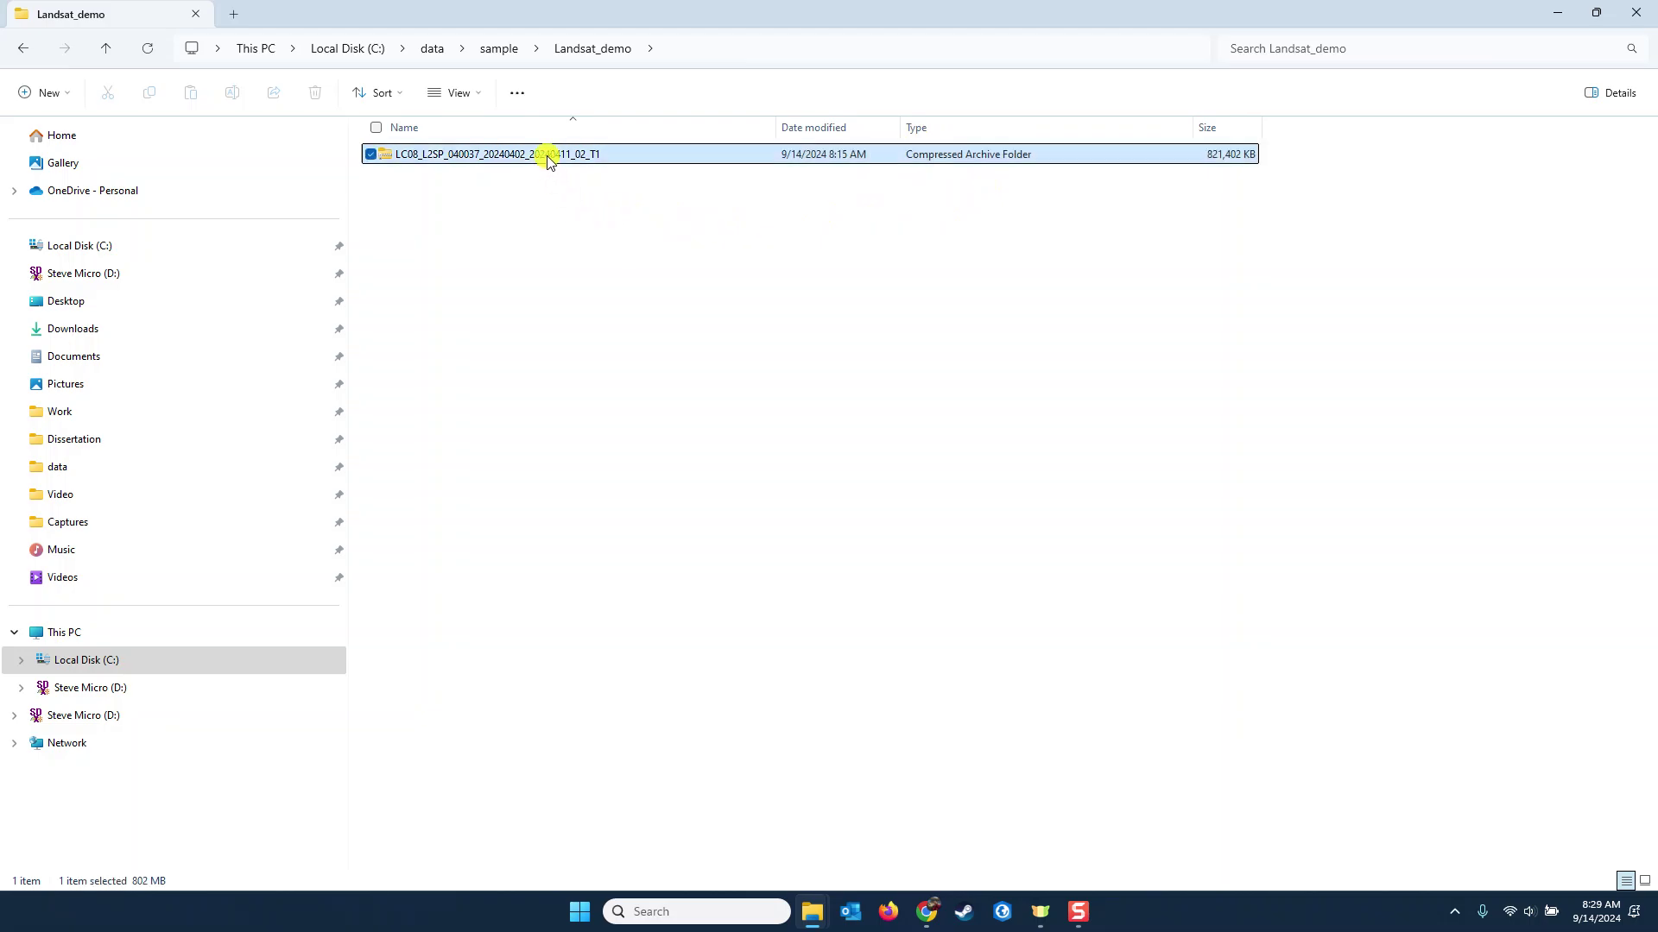
Step: Extract the downloaded Landsat zip into its suggested matching folder
{"action": "right_click", "coordinate": [550, 159]}
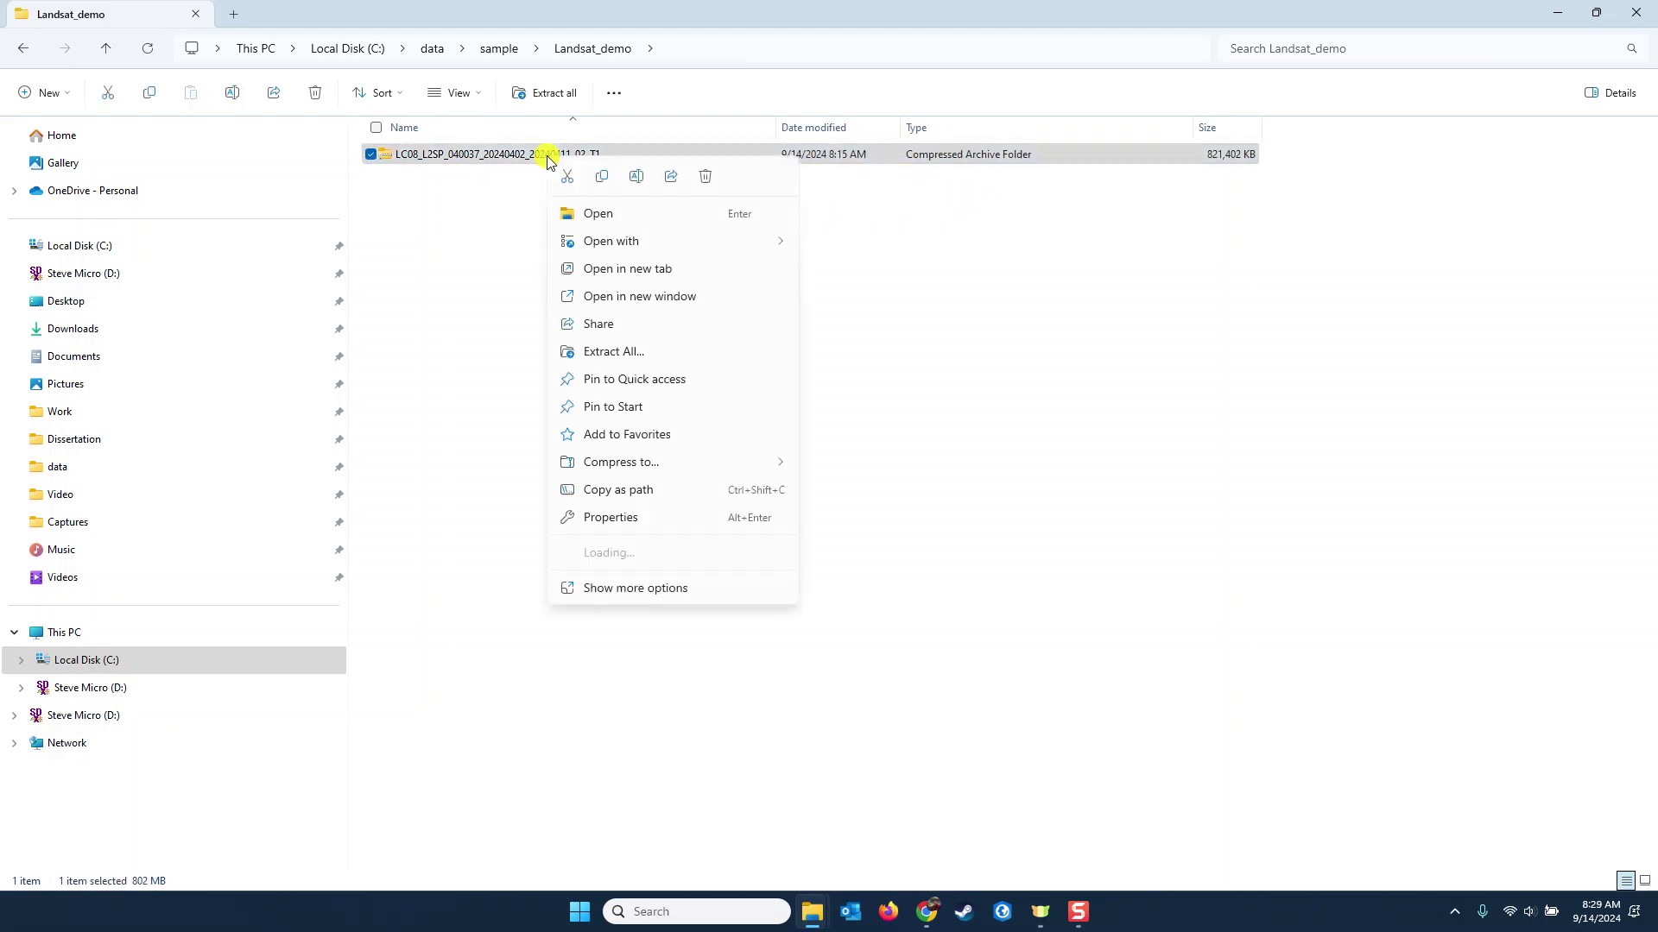
{"action": "left_click", "coordinate": [637, 354]}
{"action": "key", "text": "Return"}
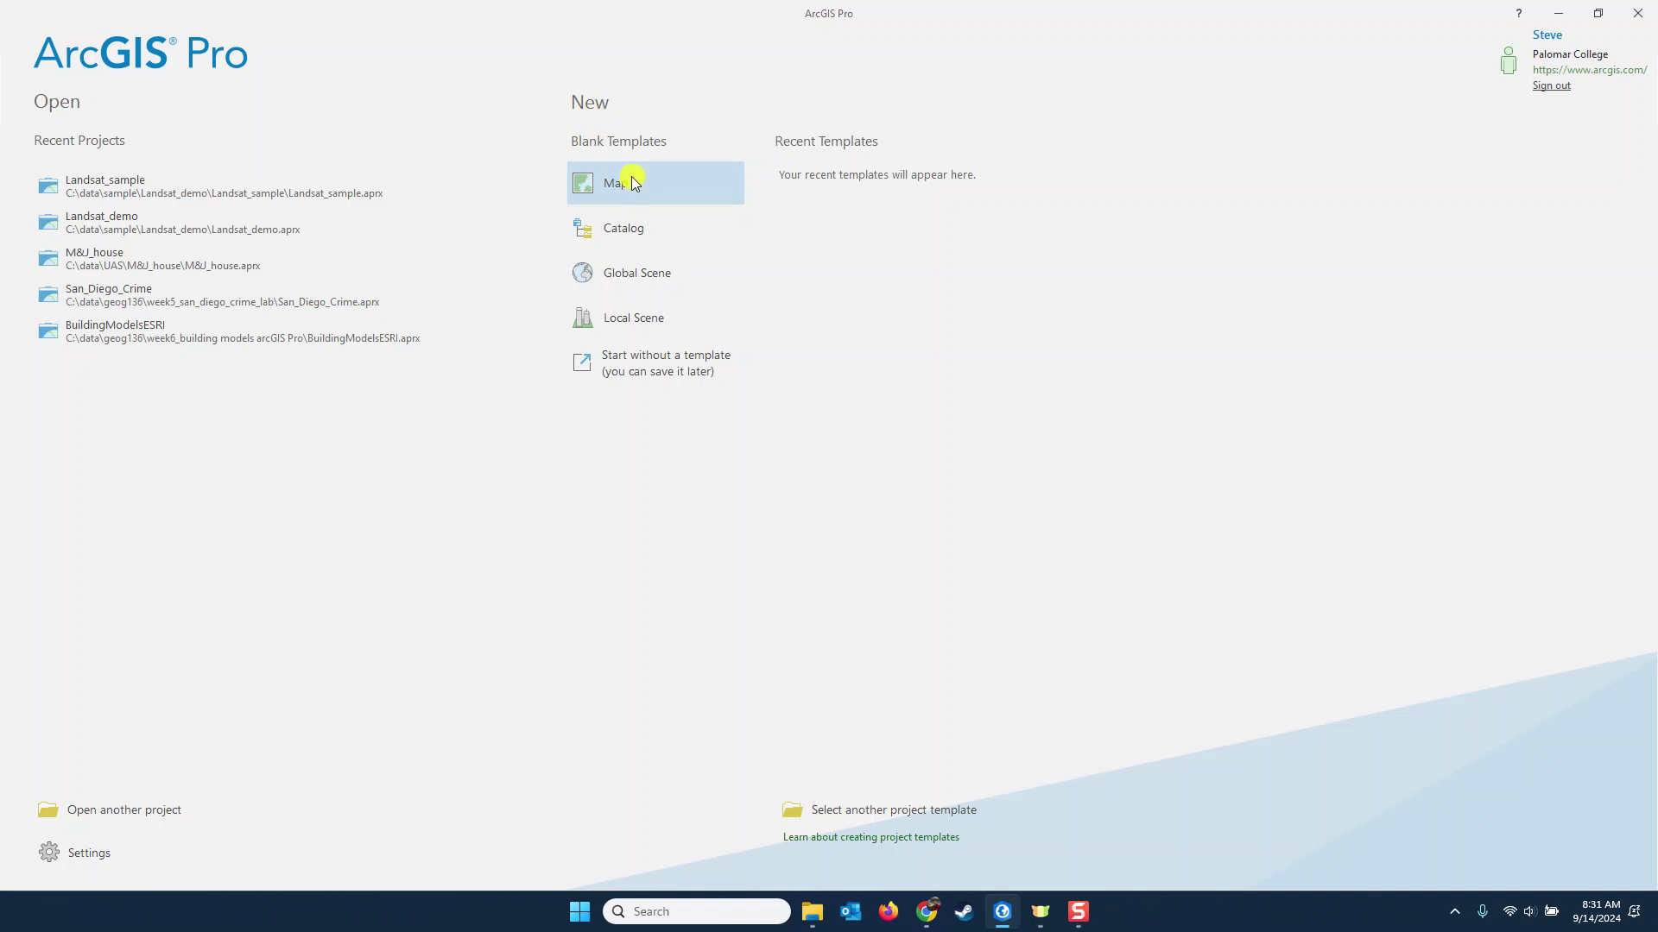
Step: Create Map project Landsat_demo and select the LC08_L2SP_040037_20240402_20240411_02_T1 folder in Catalog
{"action": "left_click", "coordinate": [629, 183]}
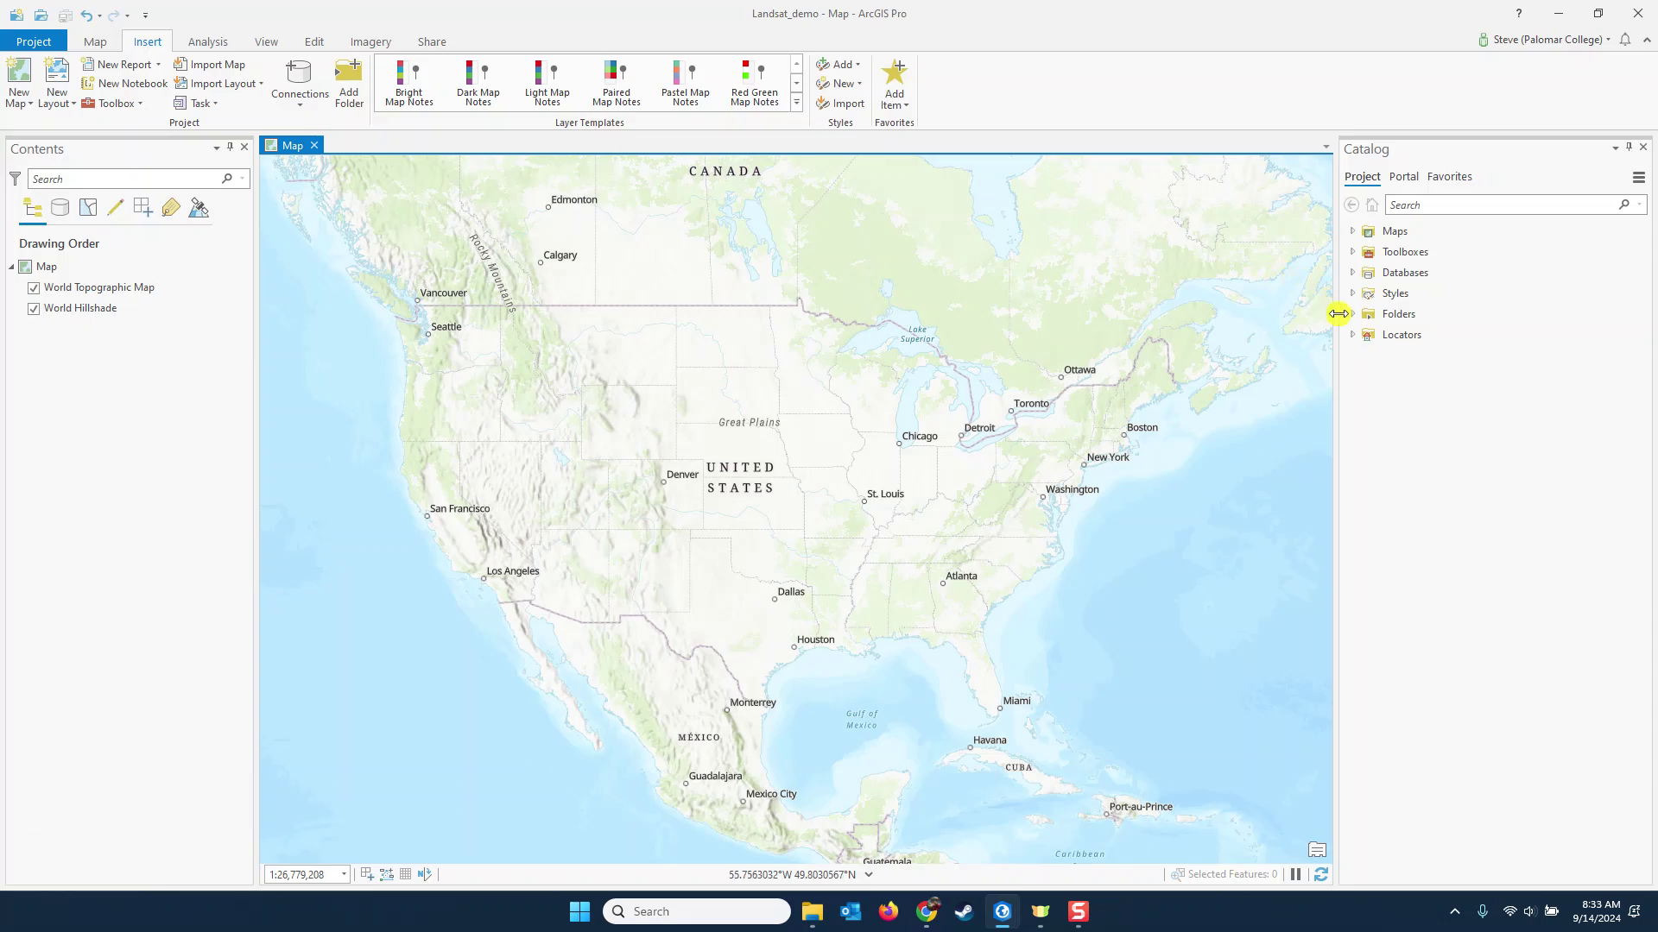
{"action": "left_click", "coordinate": [1353, 316]}
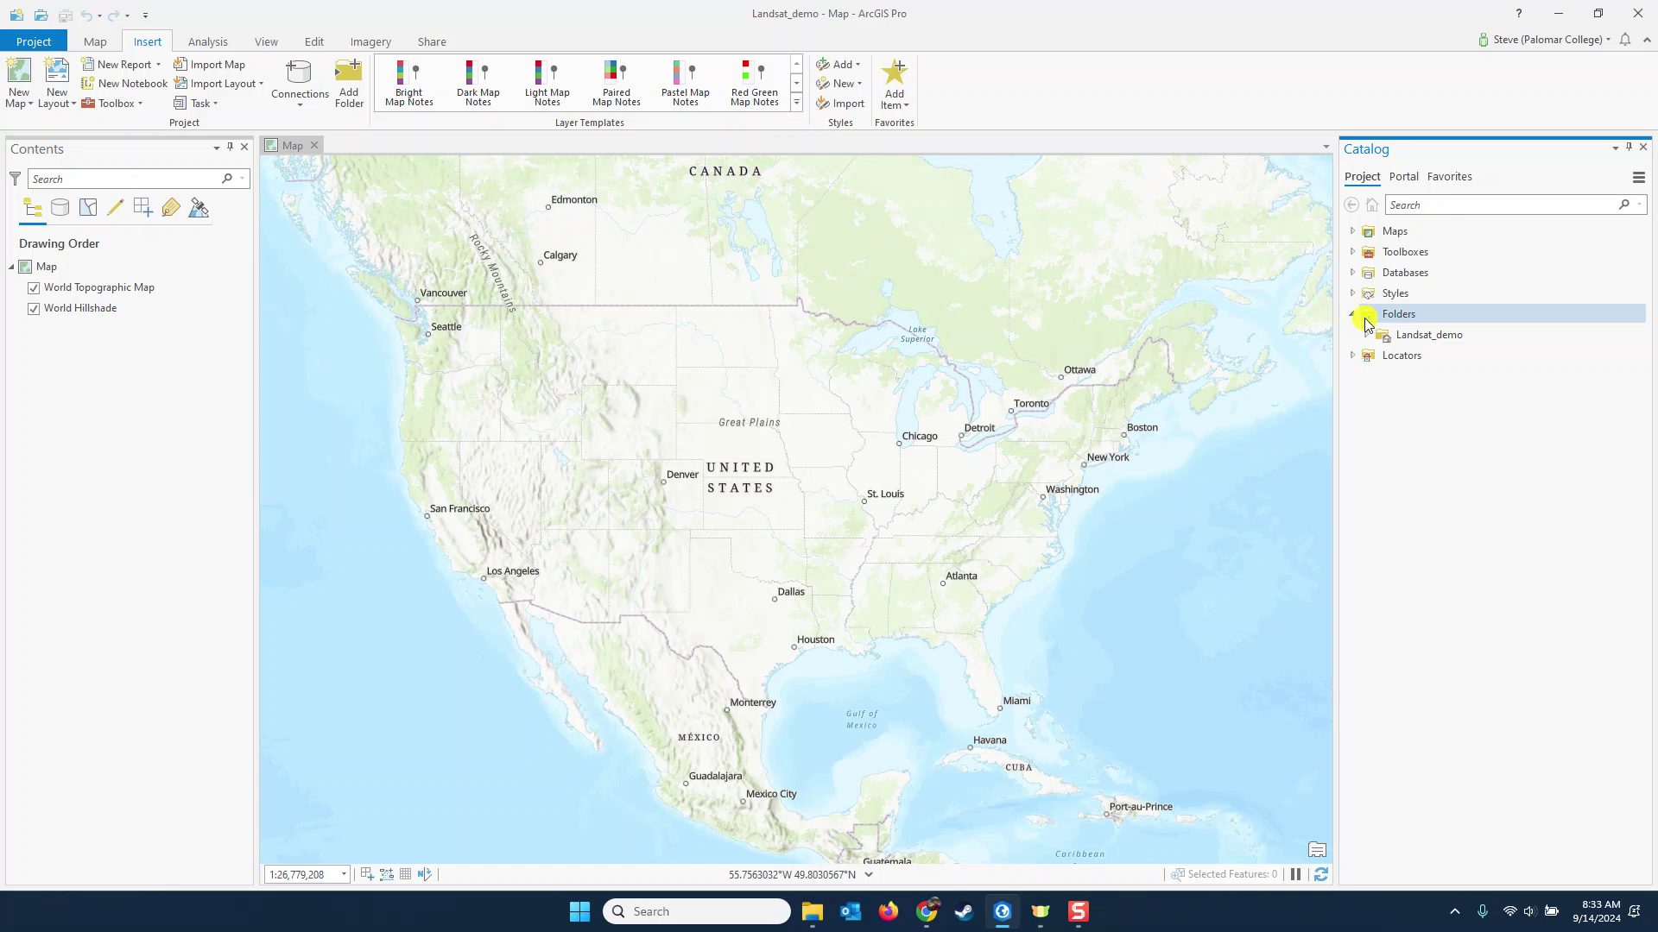
{"action": "left_click", "coordinate": [1367, 336]}
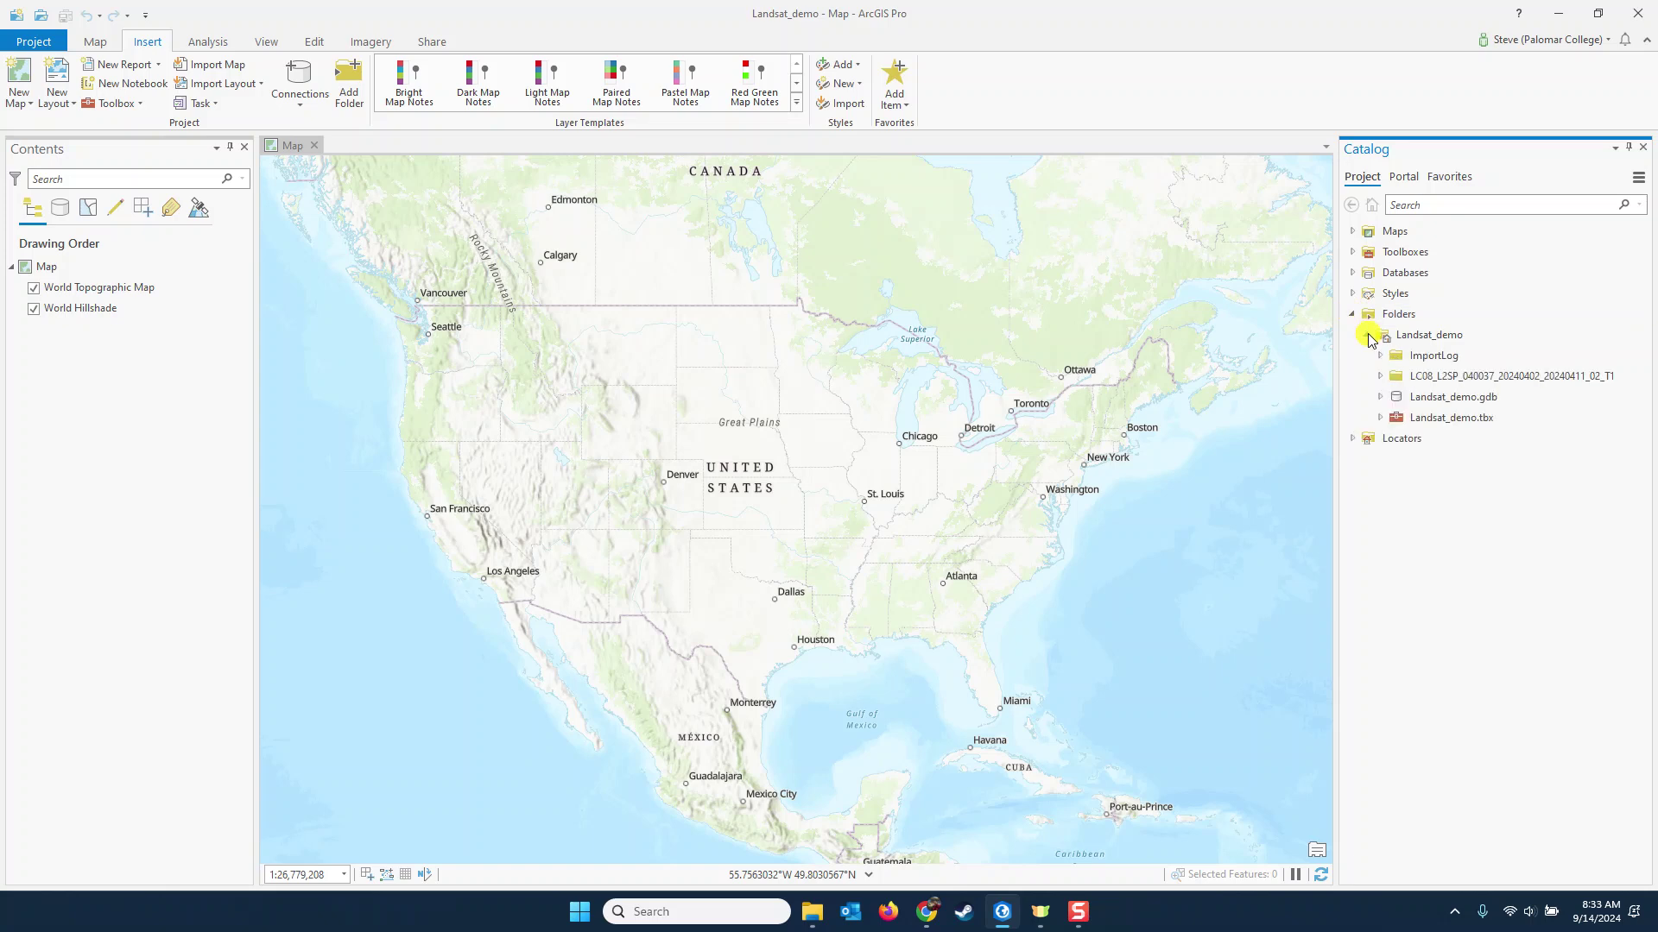
{"action": "left_click", "coordinate": [1390, 377]}
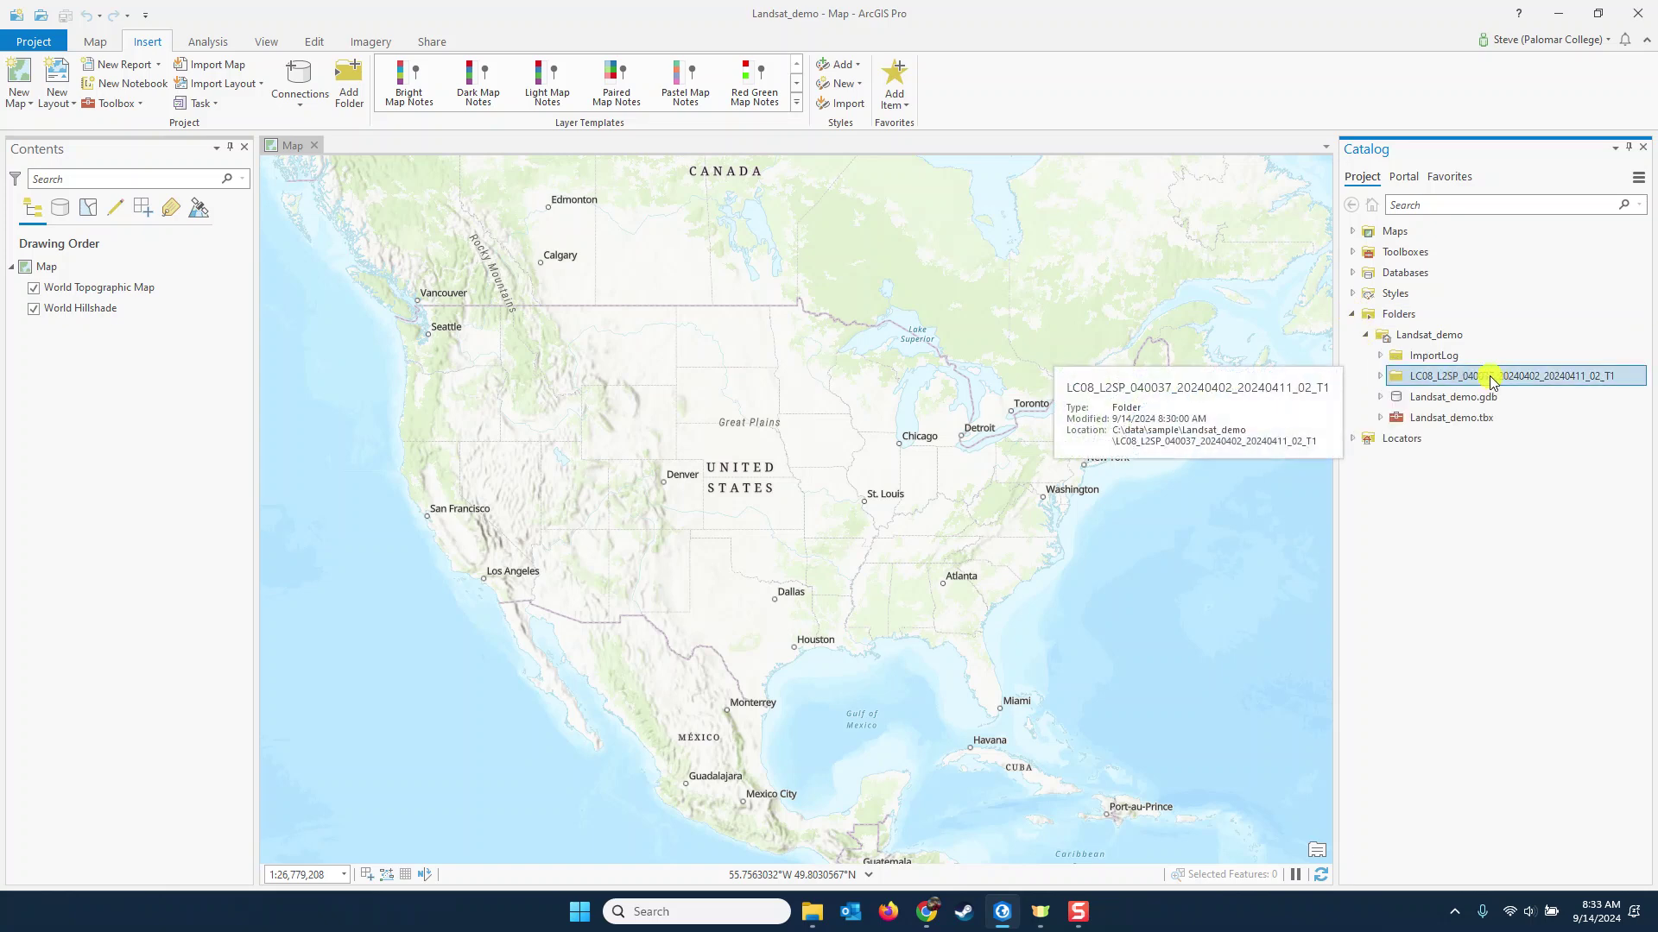
Step: Expand the LC08 scene folder in Catalog to list its band files
{"action": "left_click", "coordinate": [1380, 376]}
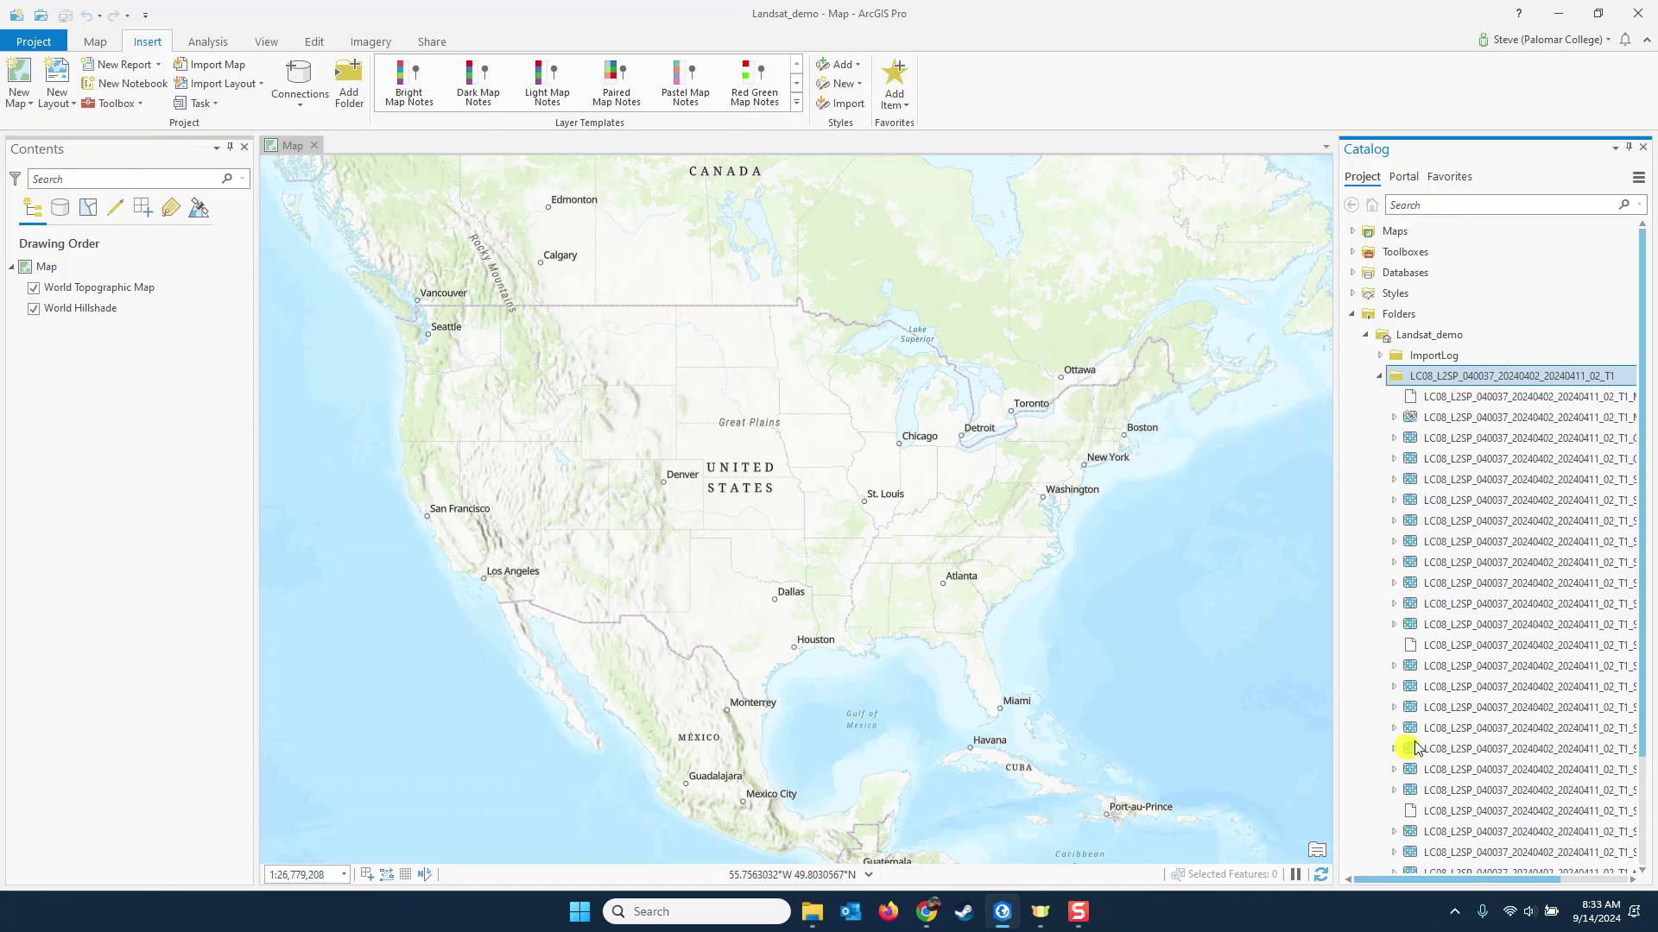
{"action": "scroll", "coordinate": [1416, 717], "scroll_direction": "down", "scroll_amount": 3}
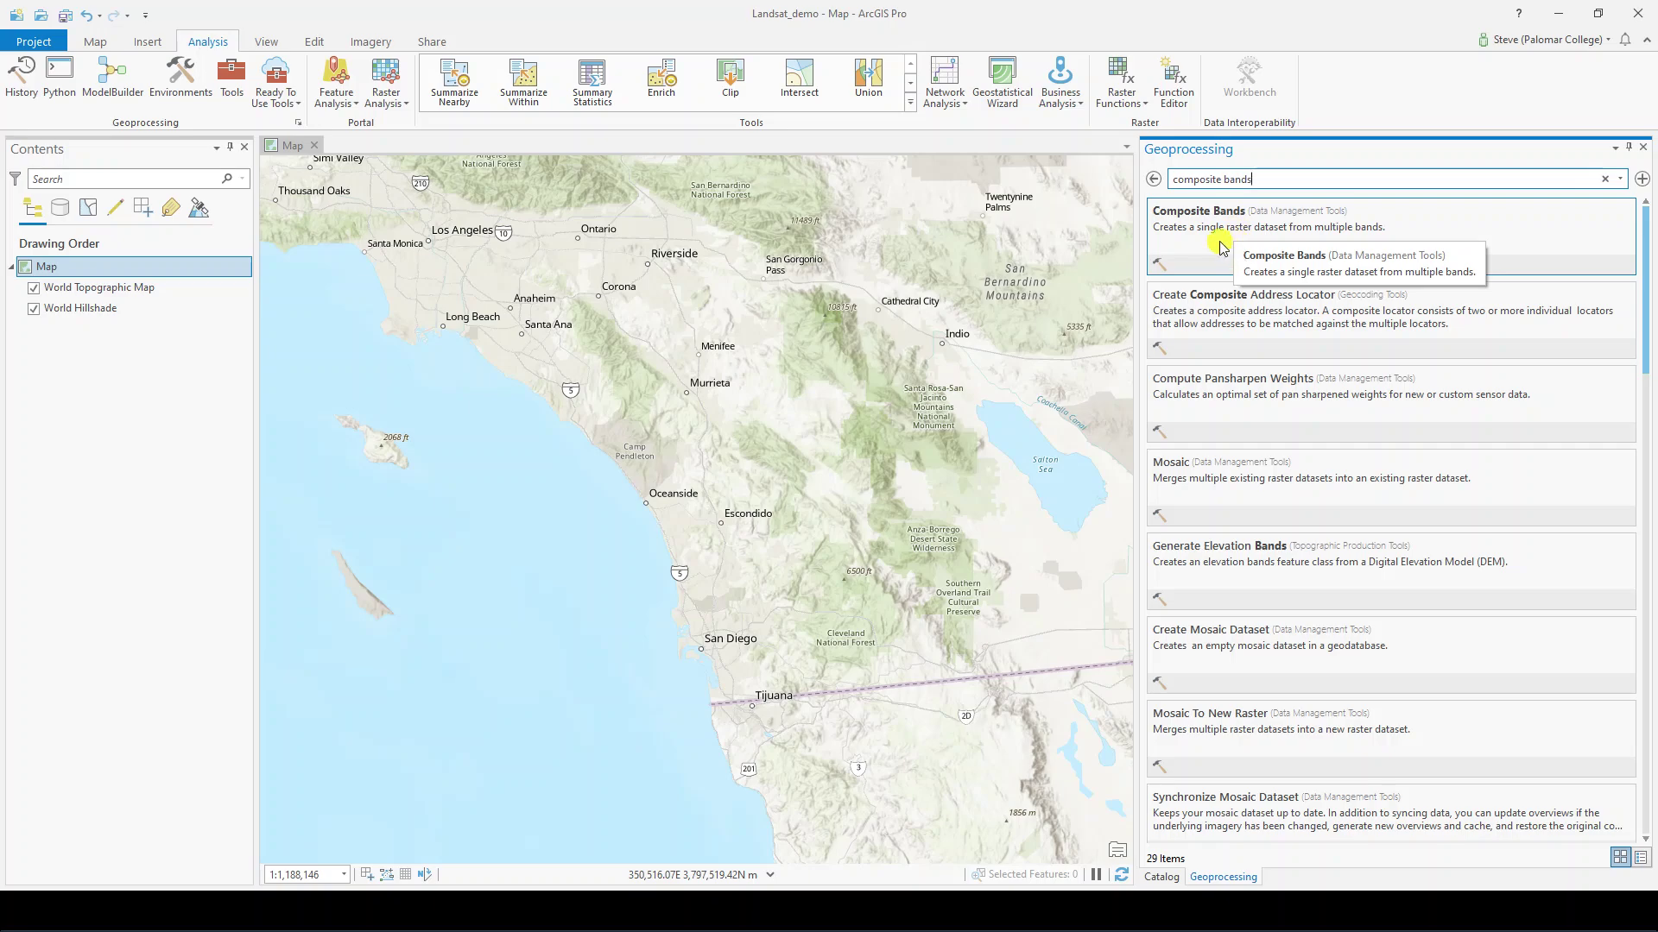
Step: Composite SR_B1–SR_B7 into LC08_L2SP_040037_20240402_composite in Landsat_demo.gdb
{"action": "left_click", "coordinate": [1220, 248]}
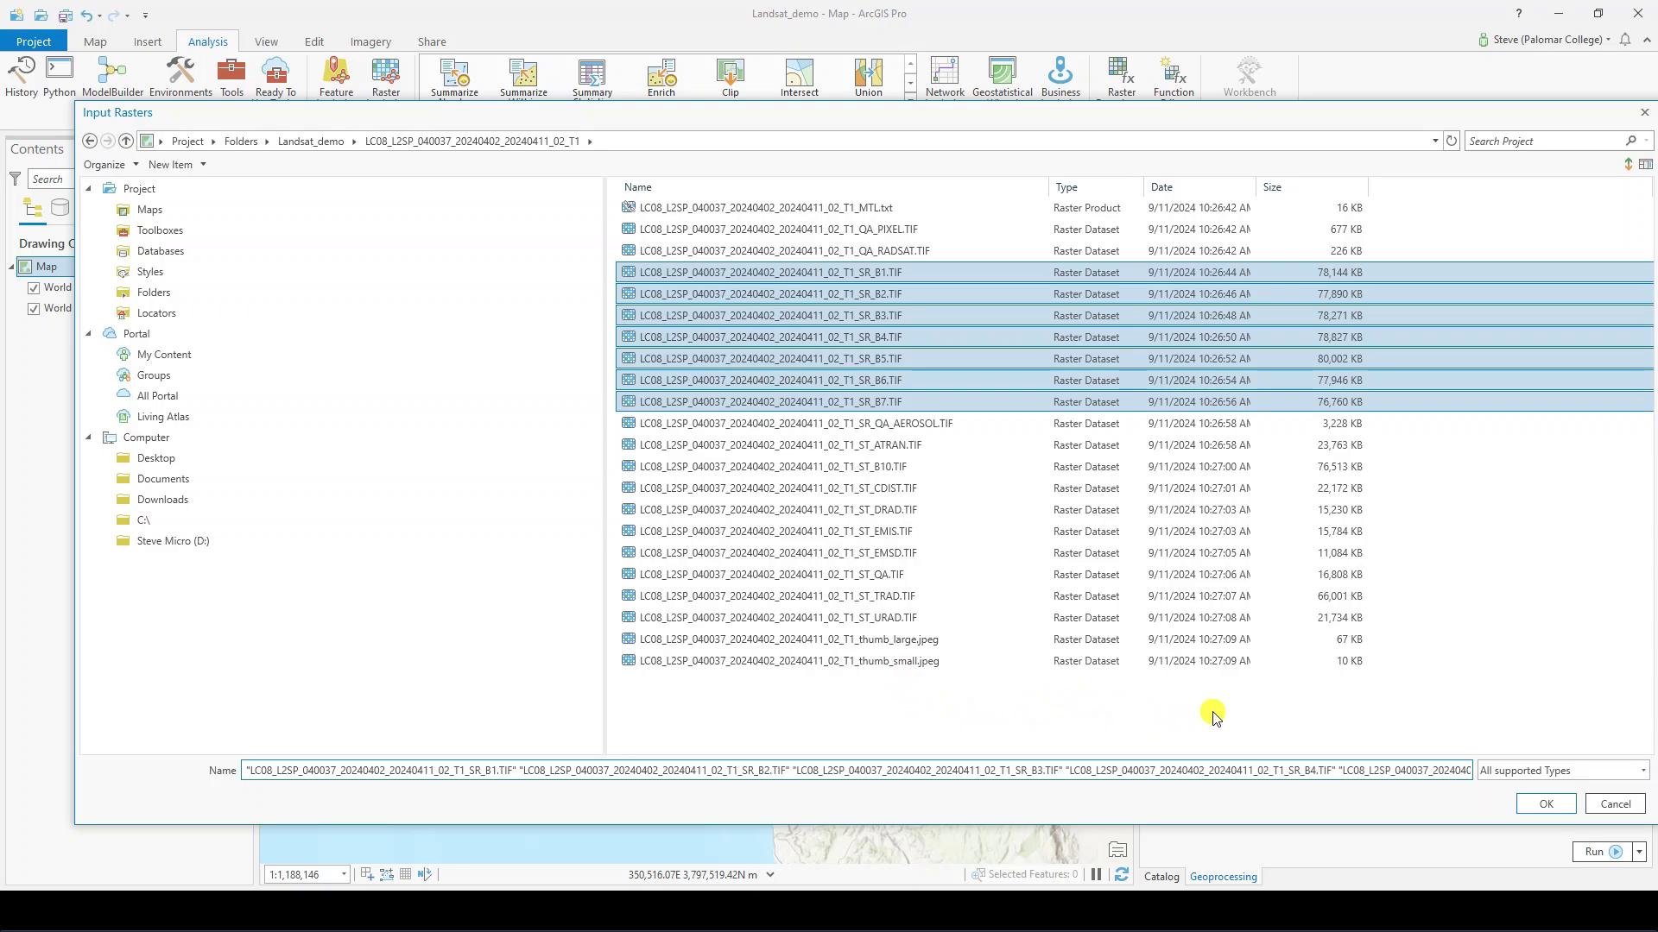
{"action": "left_click", "coordinate": [1539, 805]}
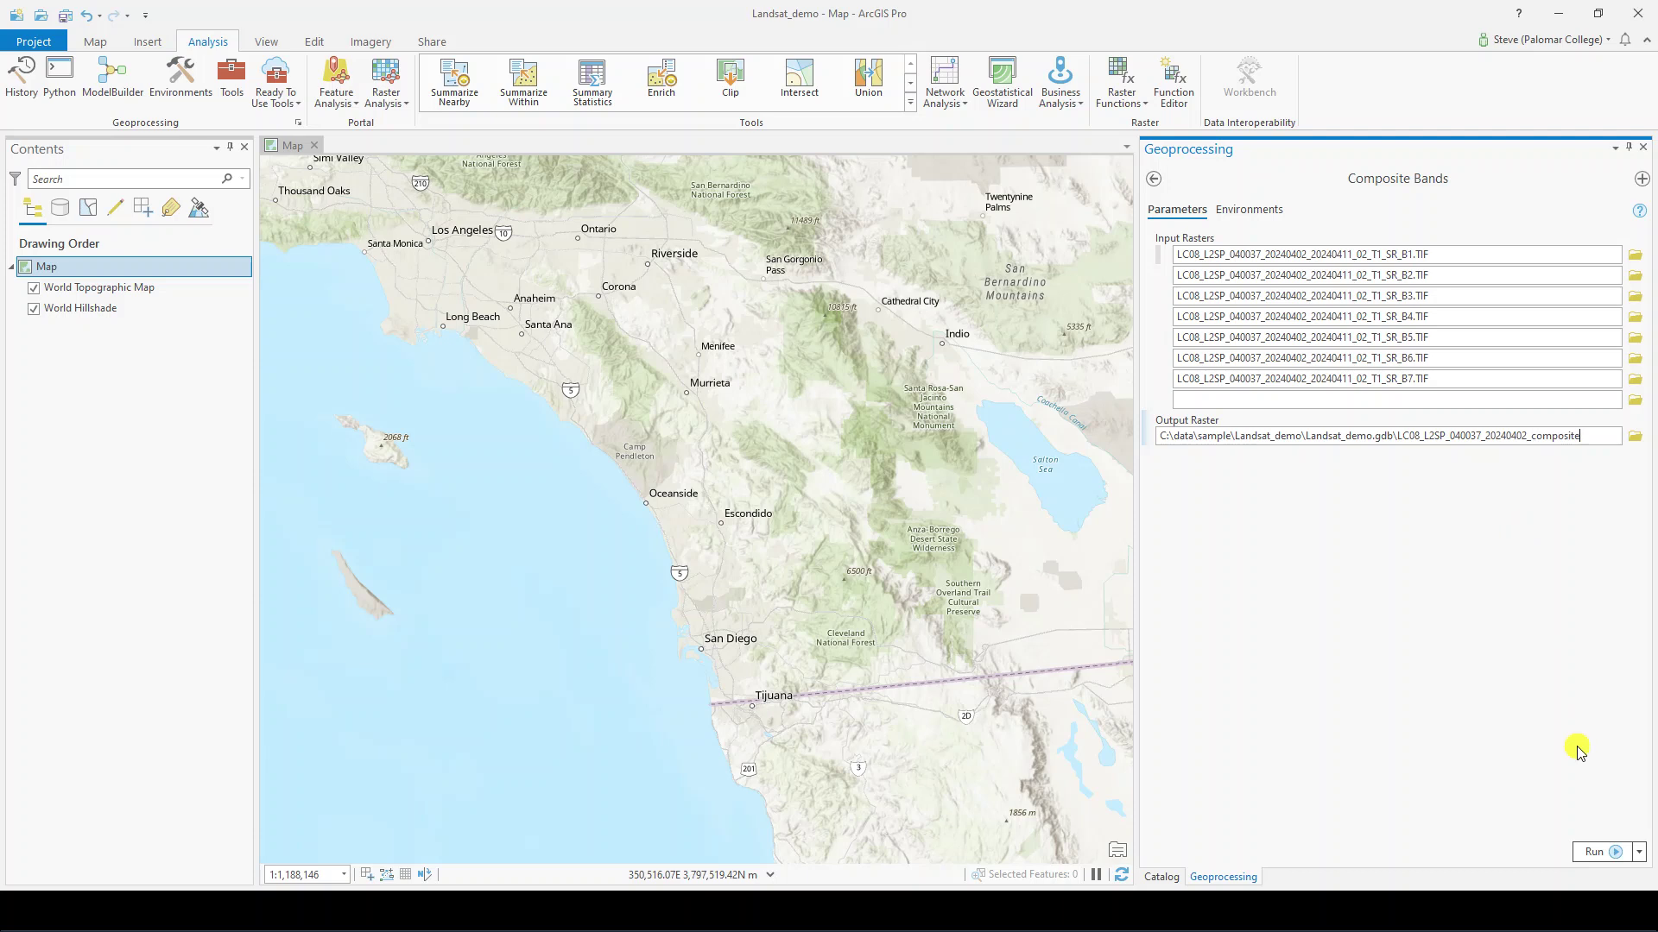
{"action": "left_click", "coordinate": [1593, 854]}
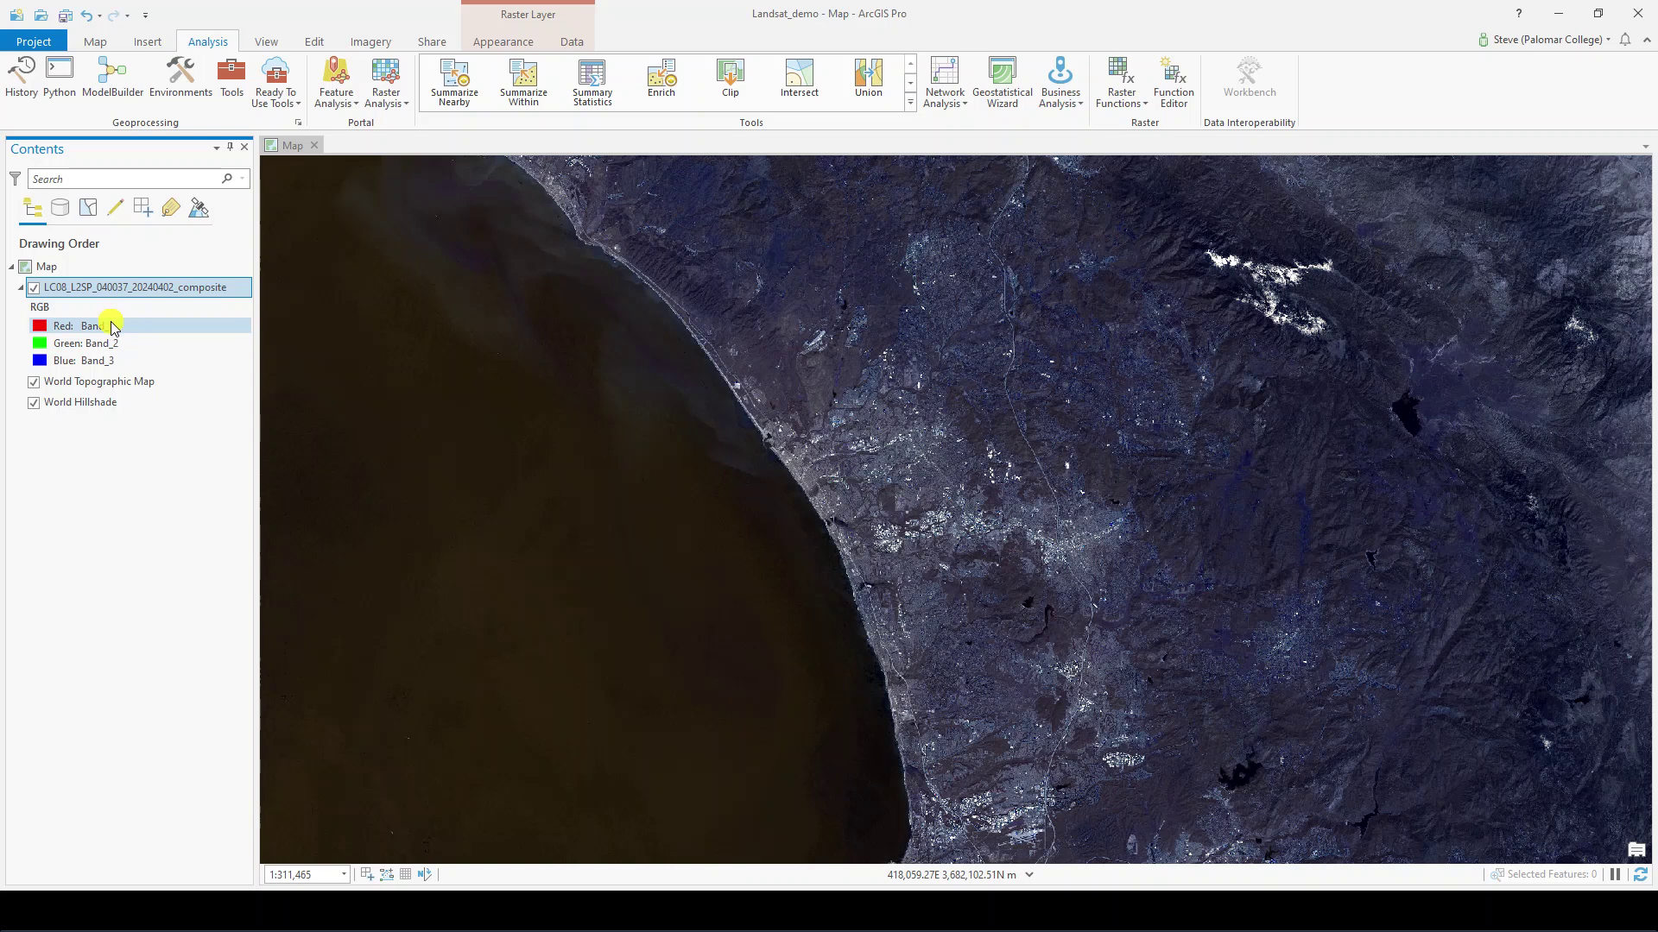
Step: Show the Band Combination presets for the composite layer on its Appearance tab
{"action": "left_click", "coordinate": [502, 41]}
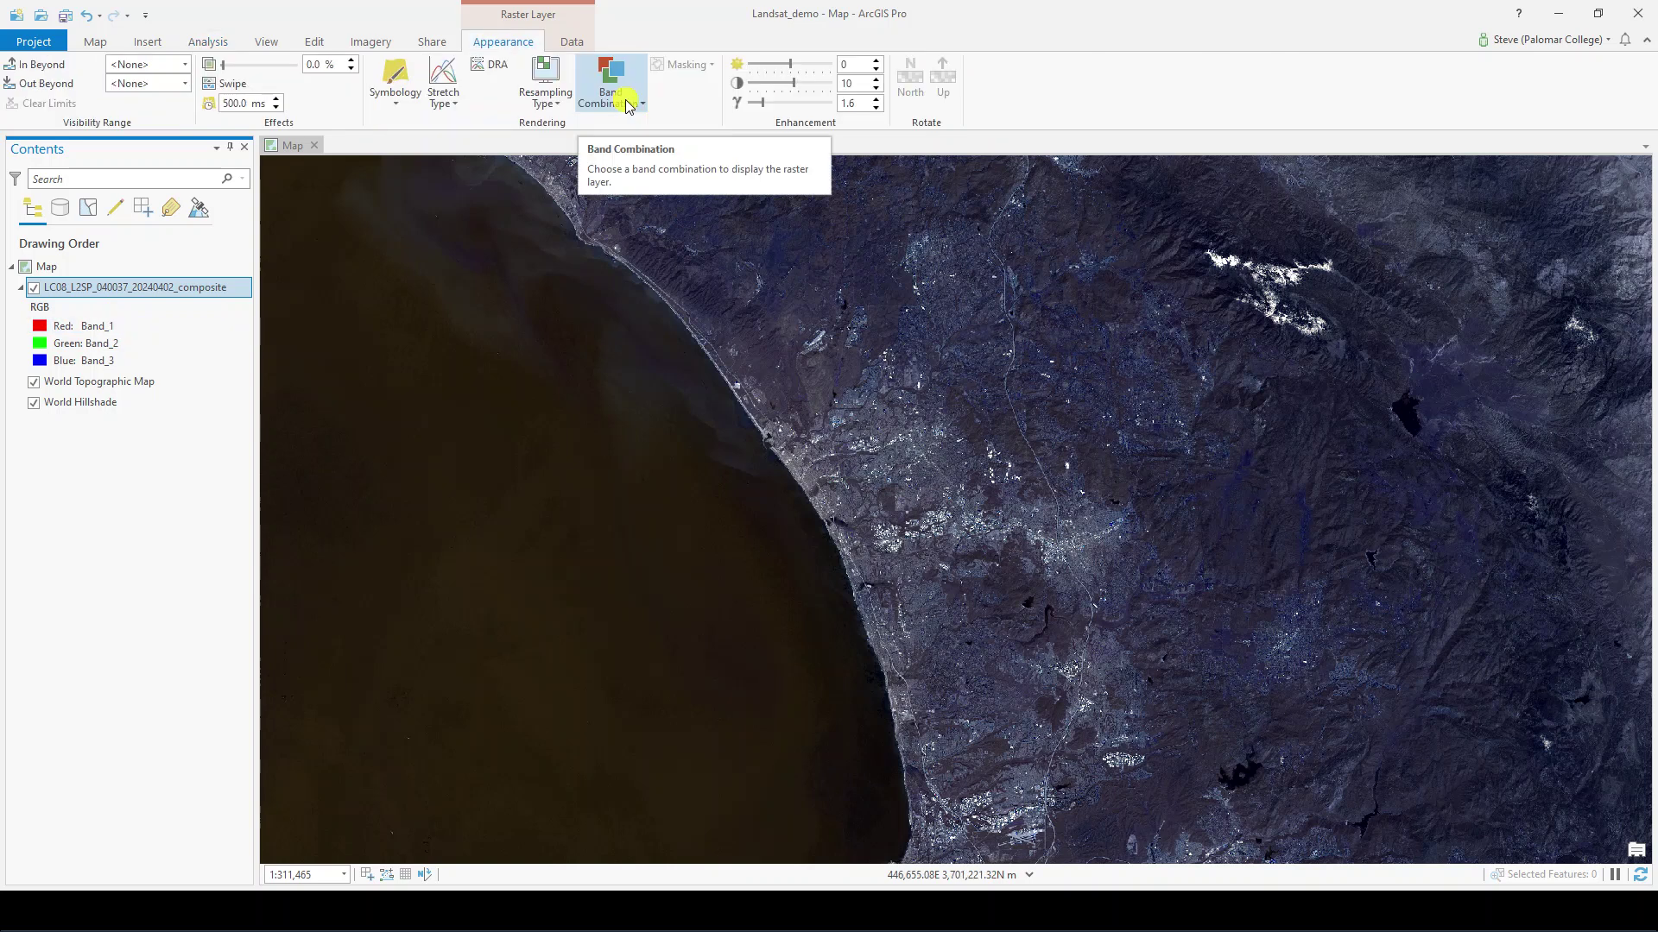
{"action": "left_click", "coordinate": [627, 105]}
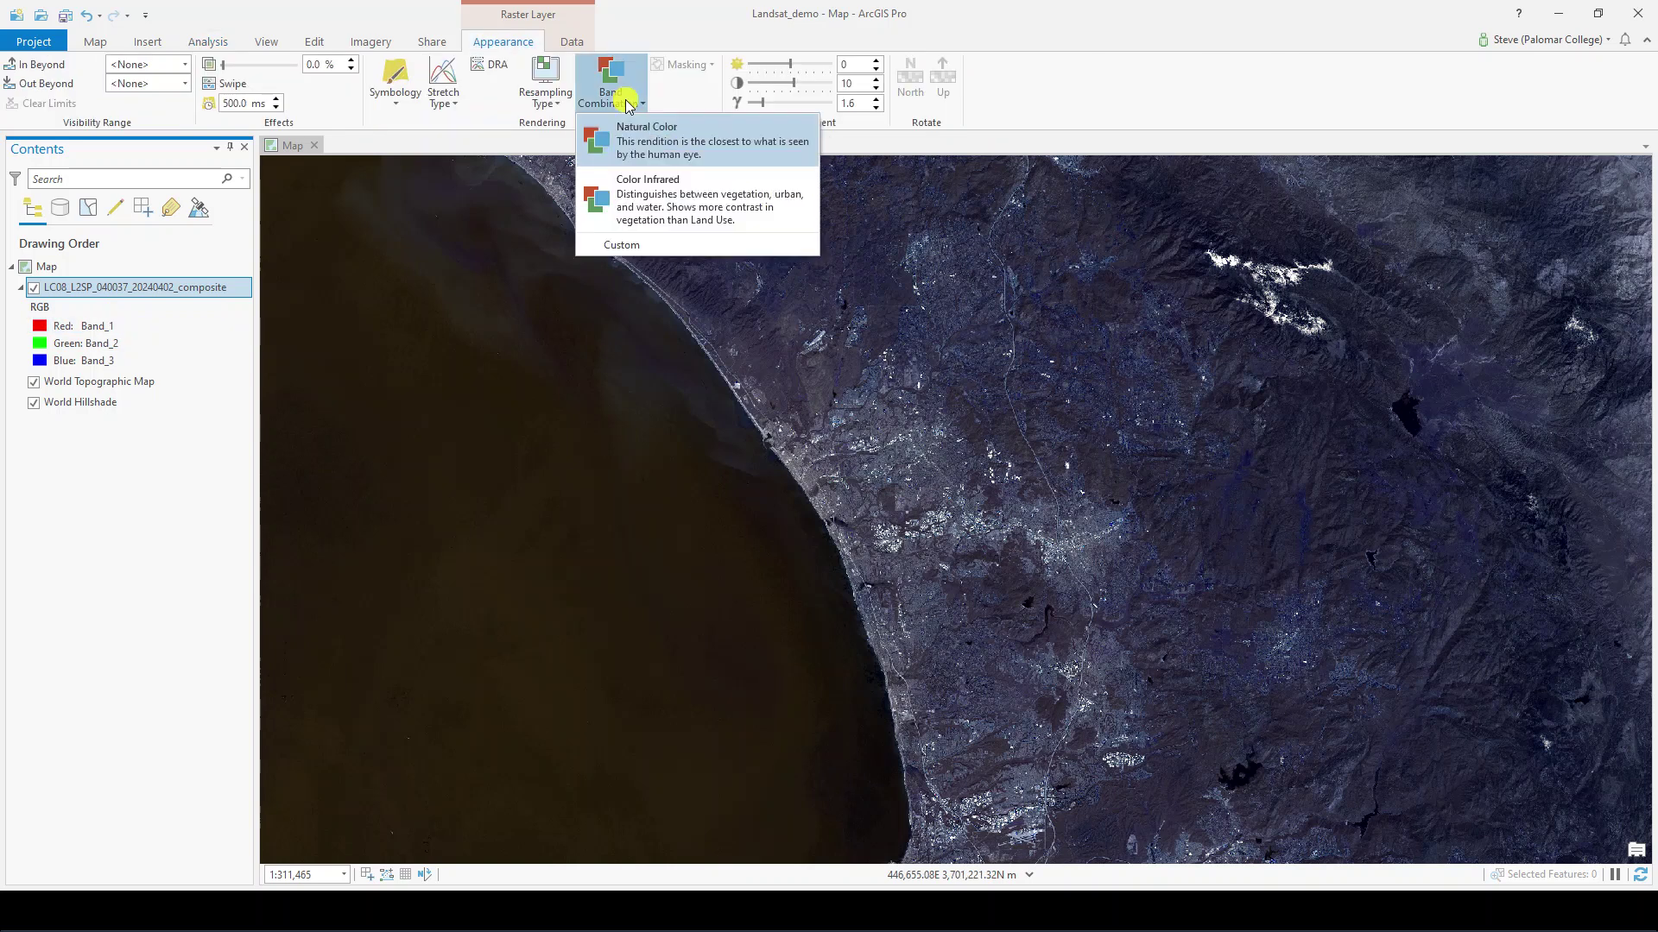
Step: Add a custom 'Natural Color (Landsat 8)' band combination: Red Band_4, Green Band_3, Blue Band_2
{"action": "left_click", "coordinate": [629, 245]}
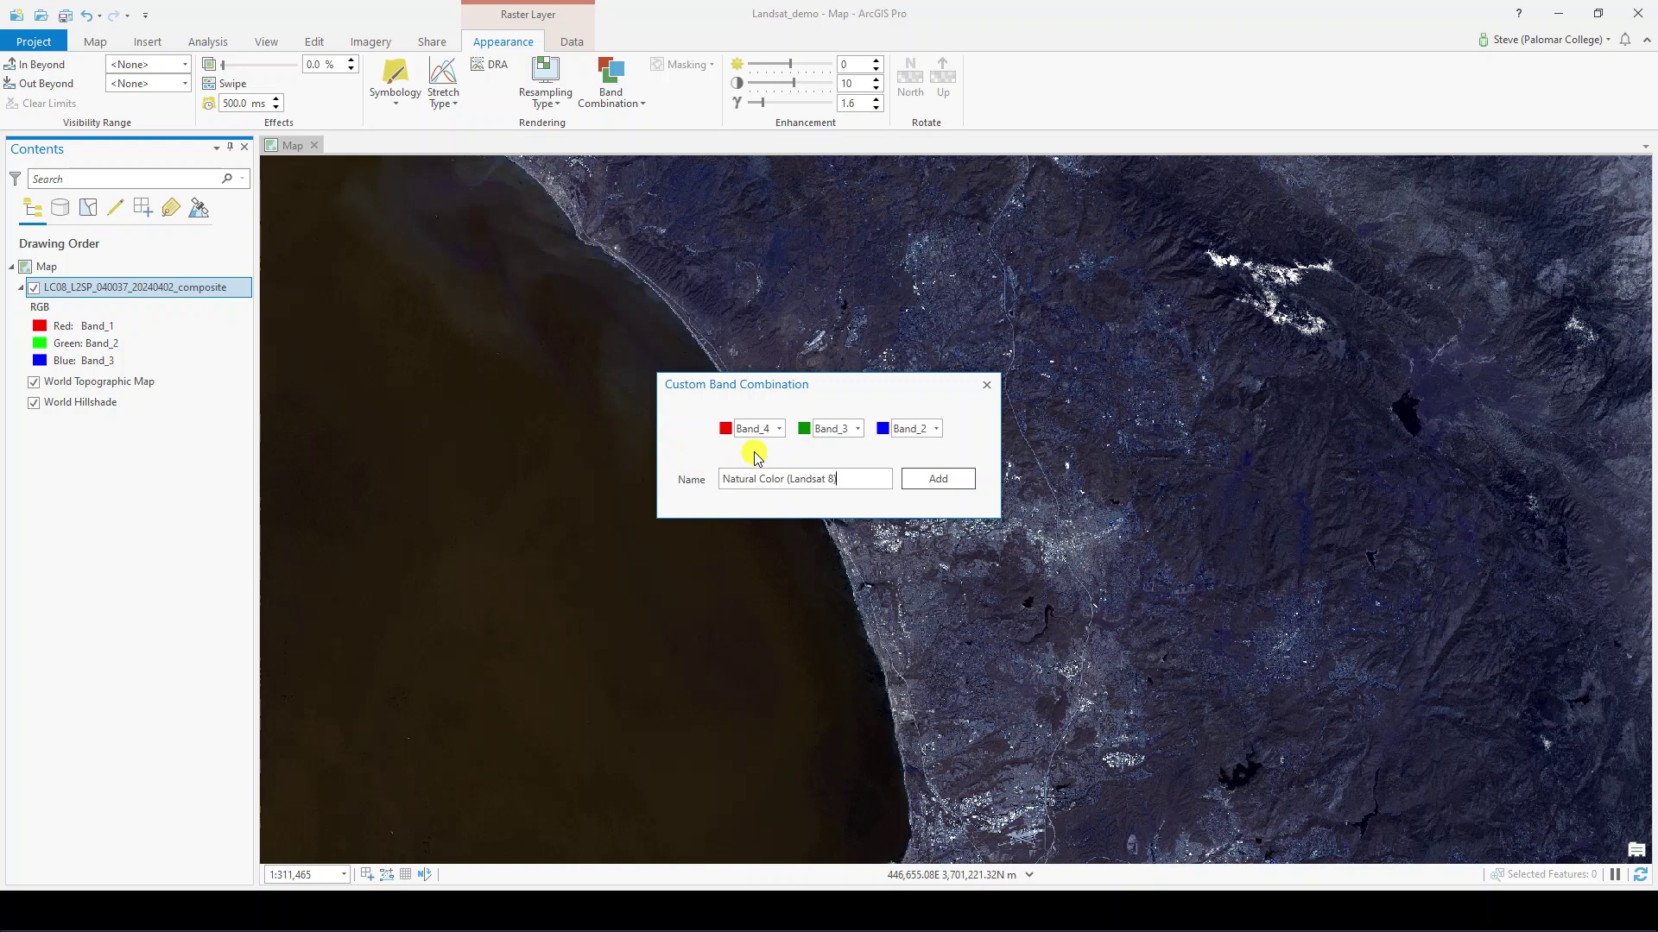
{"action": "left_click", "coordinate": [935, 482]}
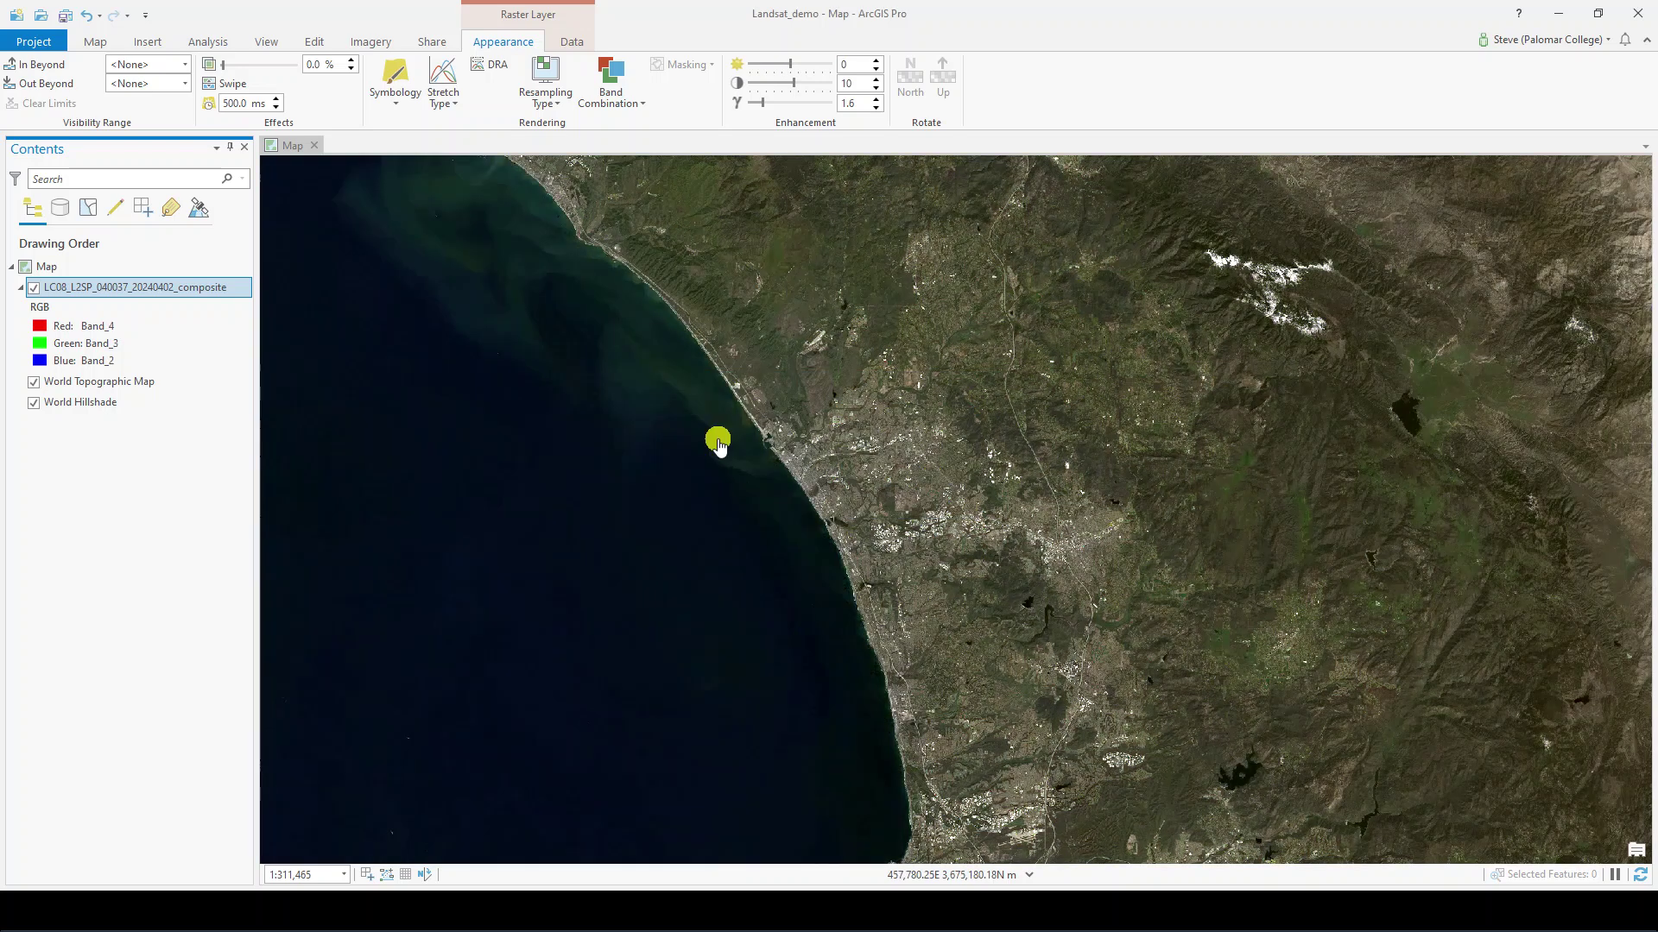